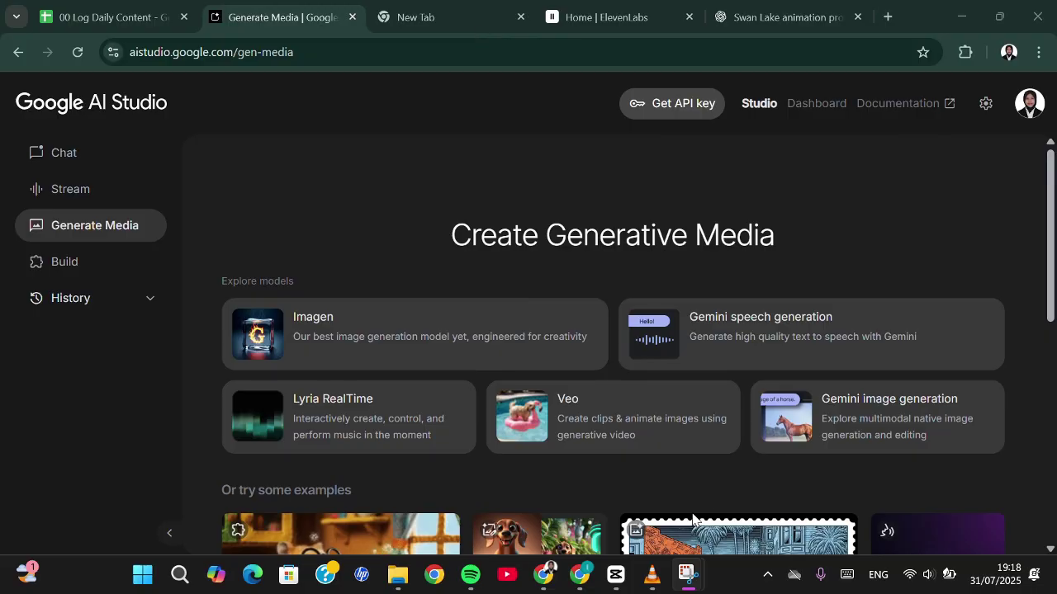
Look over the CapCut, ChatGPT, ElevenLabs and AI Studio Generate Media windows
{"action": "mouse_move", "coordinate": [615, 575]}
{"action": "left_click", "coordinate": [616, 472]}
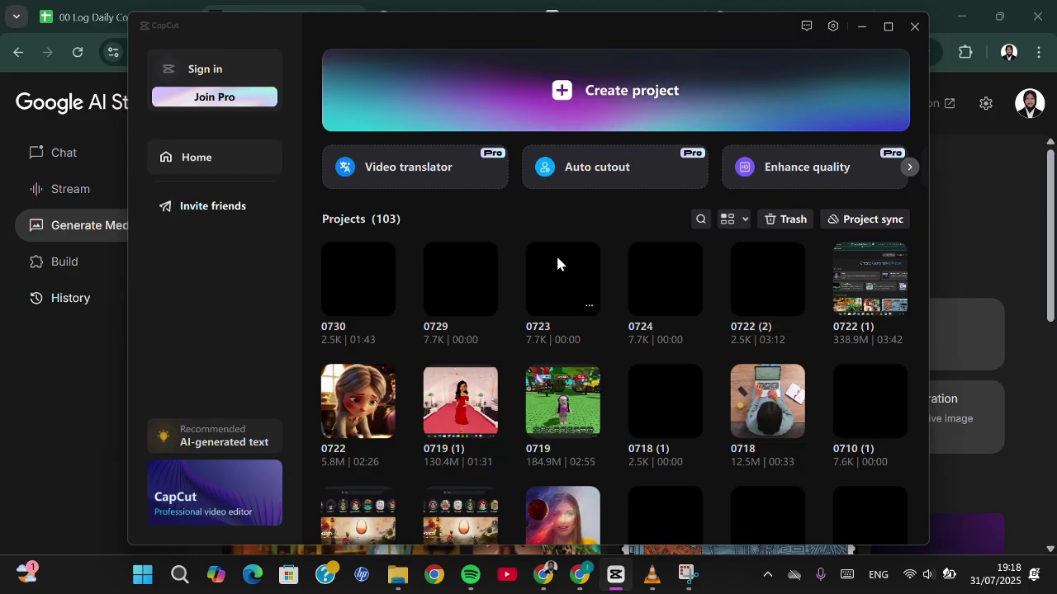
{"action": "left_click", "coordinate": [862, 26]}
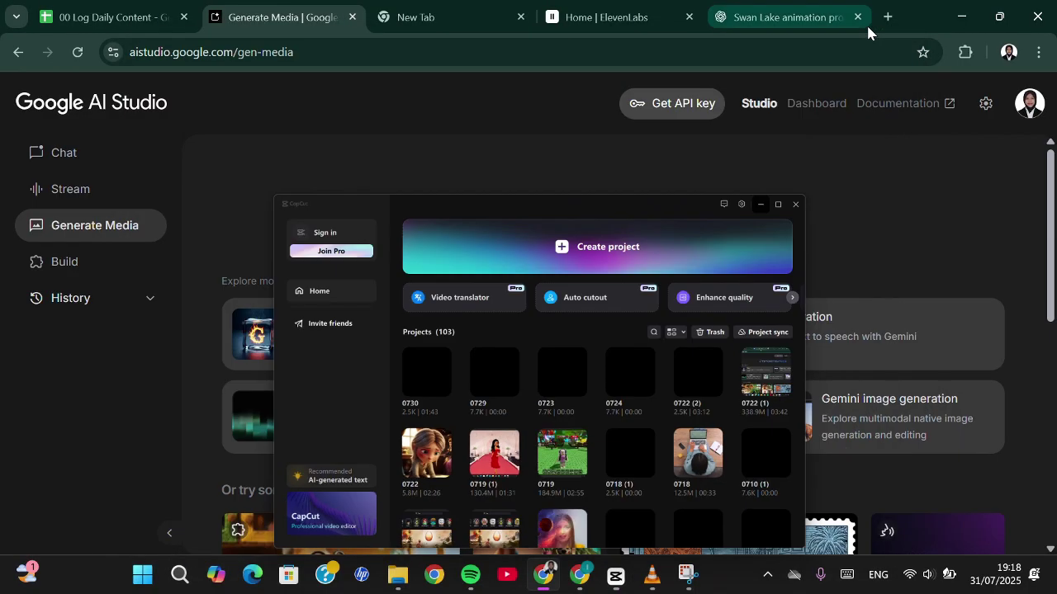
{"action": "left_click", "coordinate": [766, 20]}
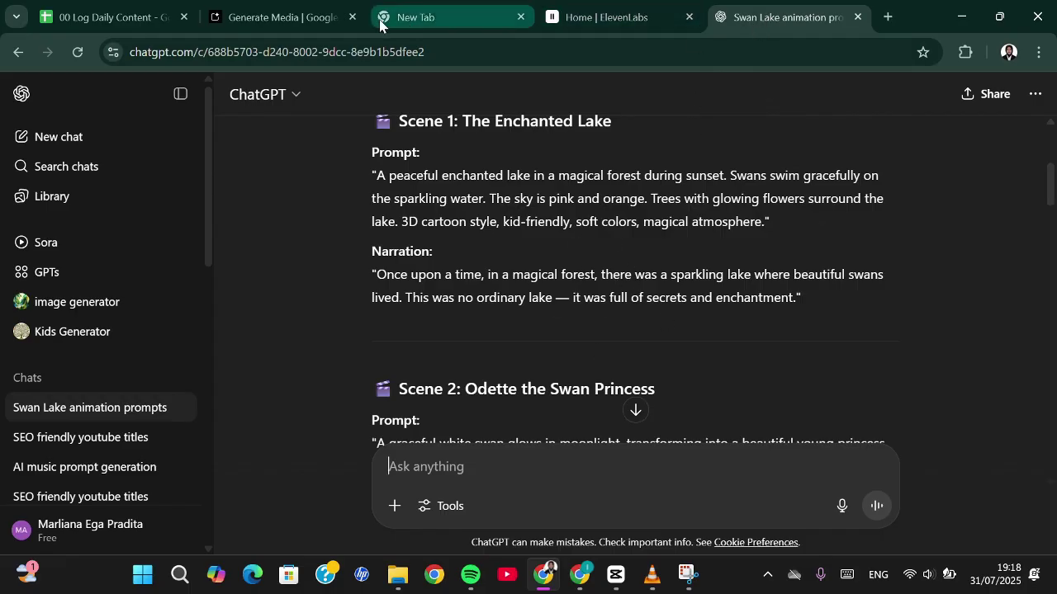
{"action": "left_click", "coordinate": [295, 10]}
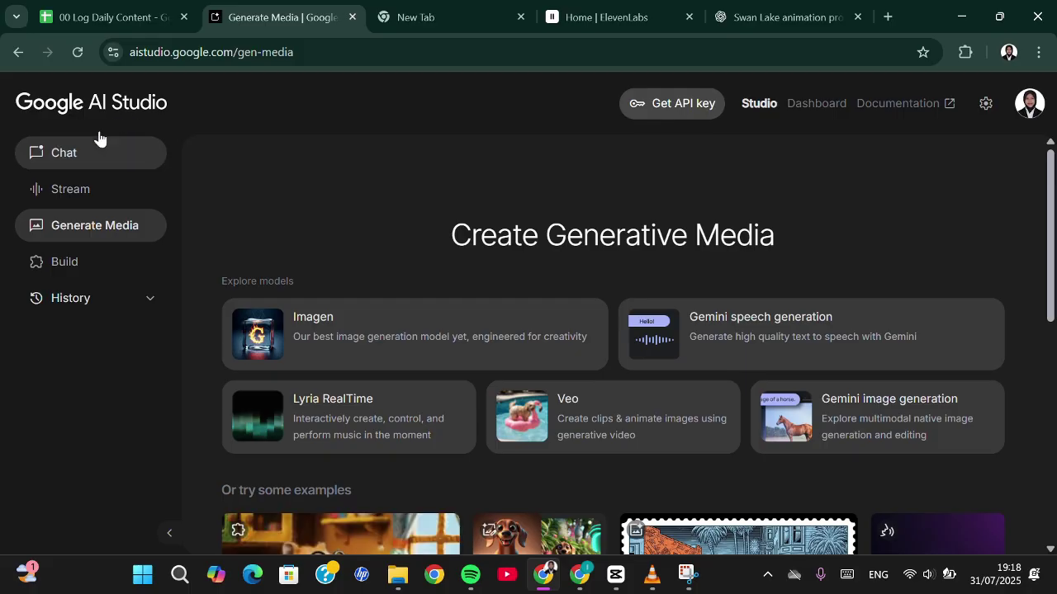
{"action": "left_click", "coordinate": [662, 19]}
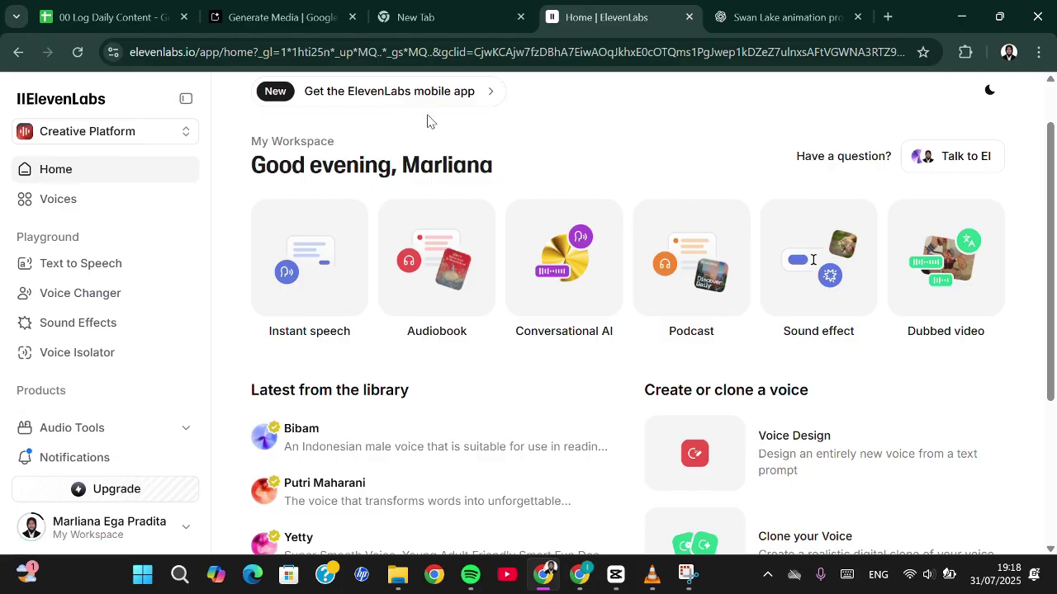
{"action": "left_click", "coordinate": [310, 24]}
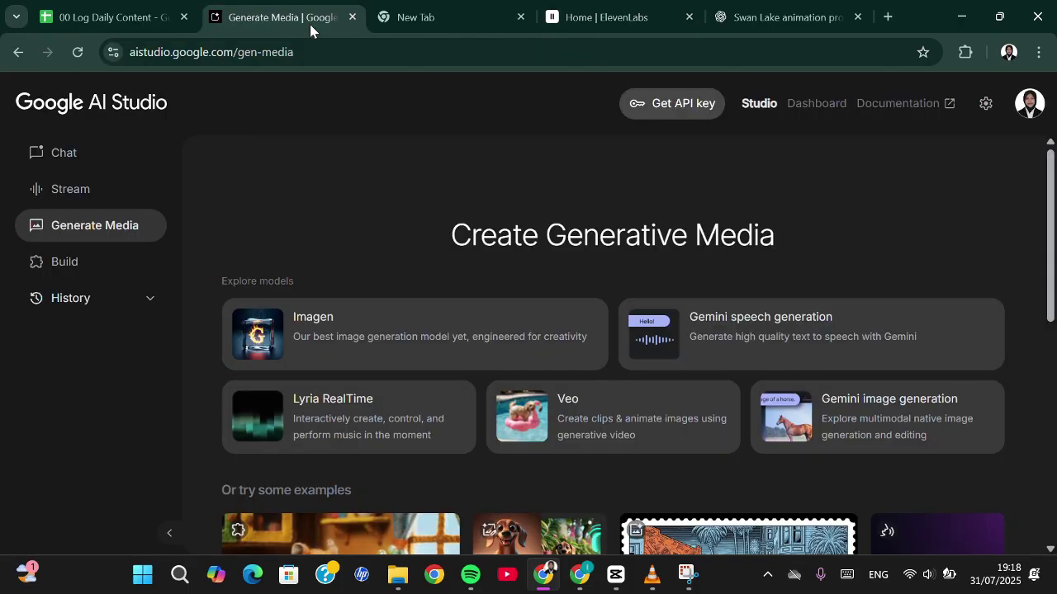
In the Swan Lake prompts chat, select the Scene 1 prompt from 'A' to 'atmosphere'
{"action": "left_click", "coordinate": [788, 22]}
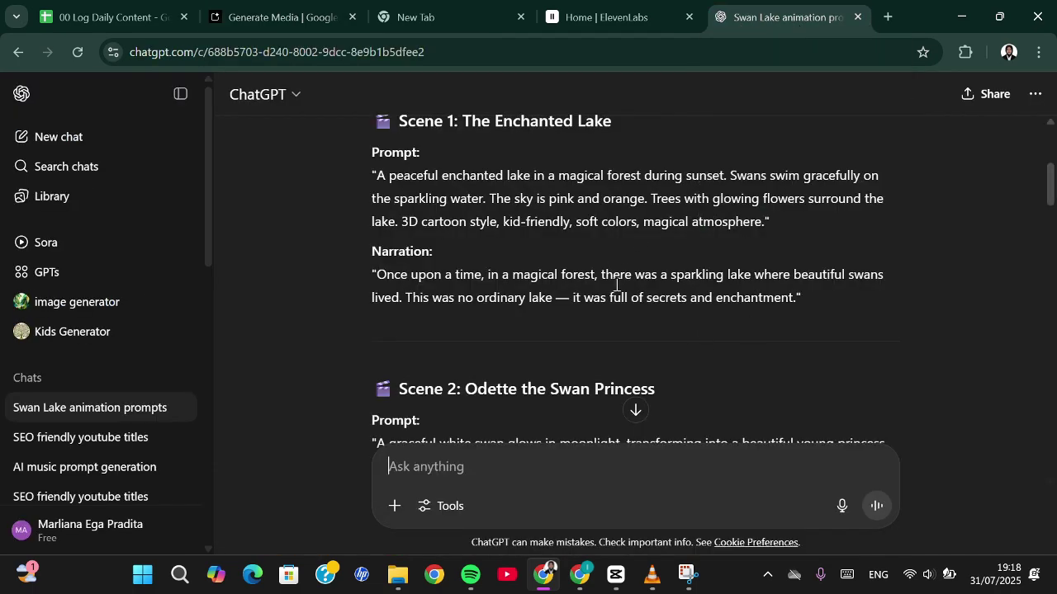
{"action": "scroll", "coordinate": [659, 217], "scroll_direction": "up", "scroll_amount": 3}
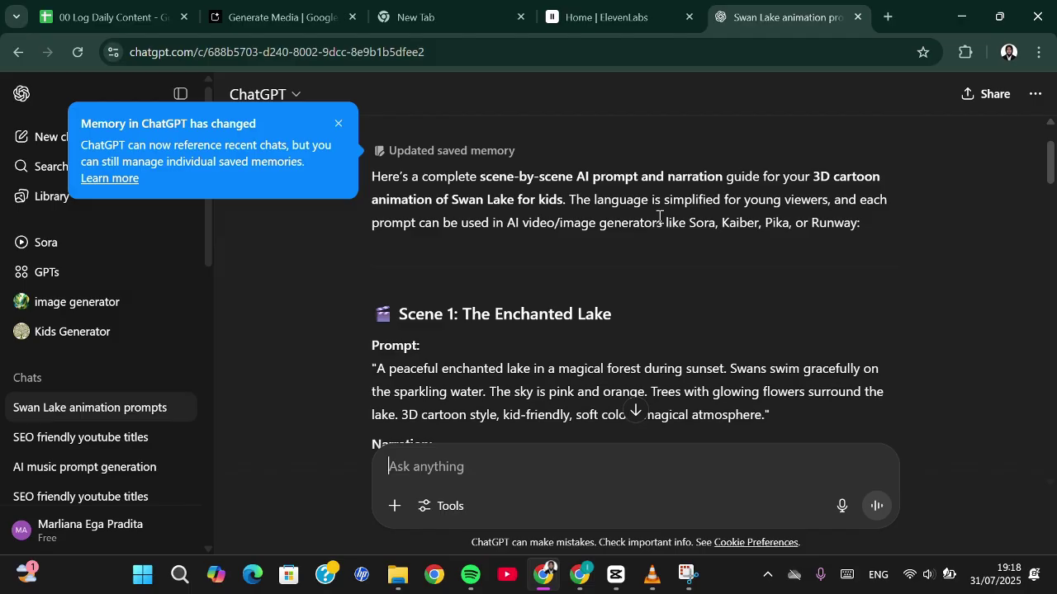
{"action": "scroll", "coordinate": [658, 216], "scroll_direction": "down", "scroll_amount": 1}
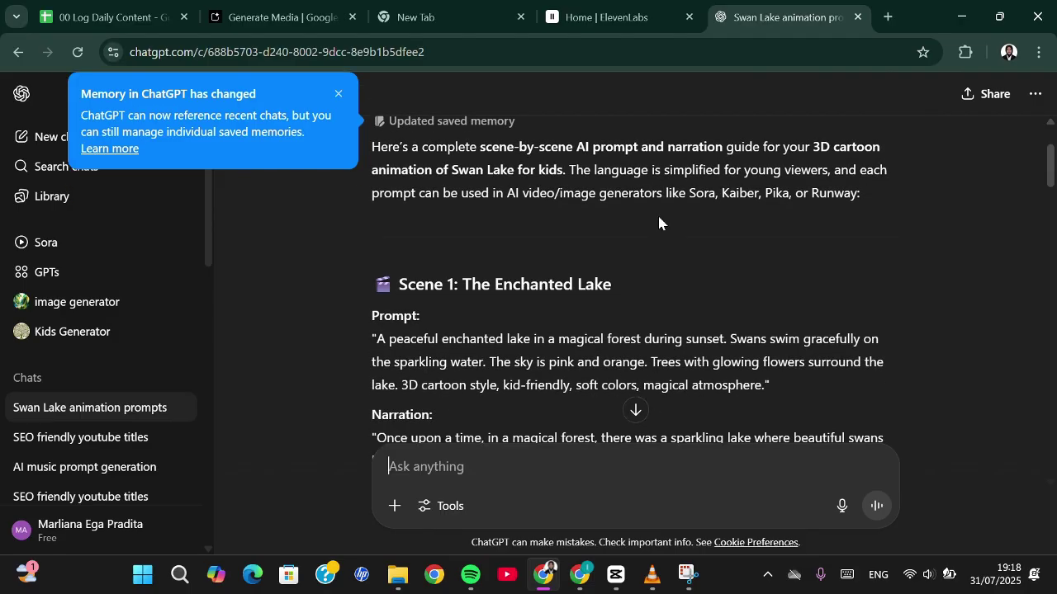
{"action": "scroll", "coordinate": [658, 220], "scroll_direction": "up", "scroll_amount": 1}
{"action": "scroll", "coordinate": [658, 221], "scroll_direction": "down", "scroll_amount": 2}
{"action": "scroll", "coordinate": [635, 221], "scroll_direction": "down", "scroll_amount": 1}
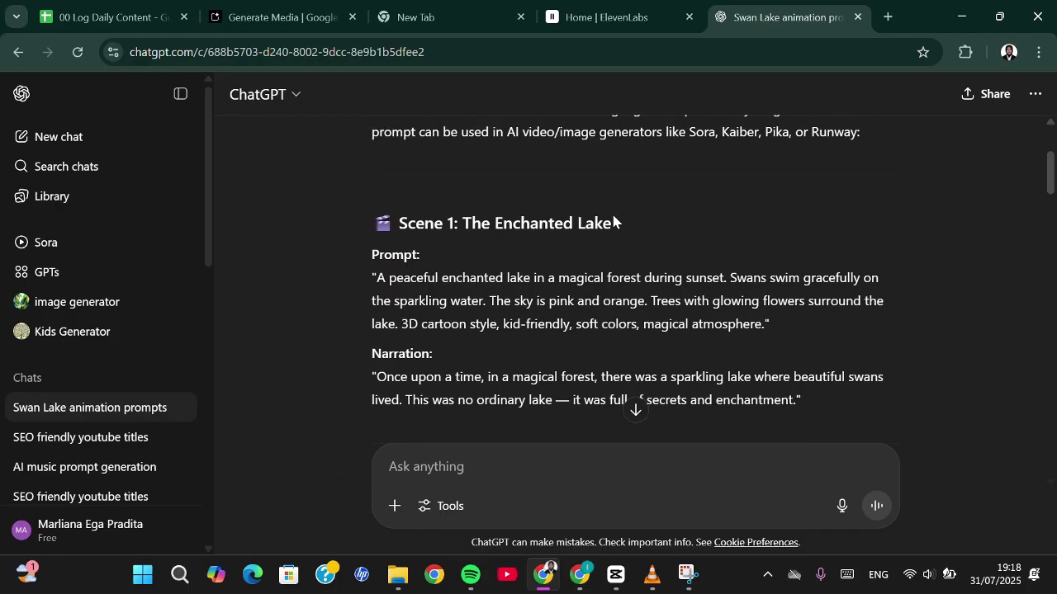
{"action": "scroll", "coordinate": [514, 205], "scroll_direction": "up", "scroll_amount": 1}
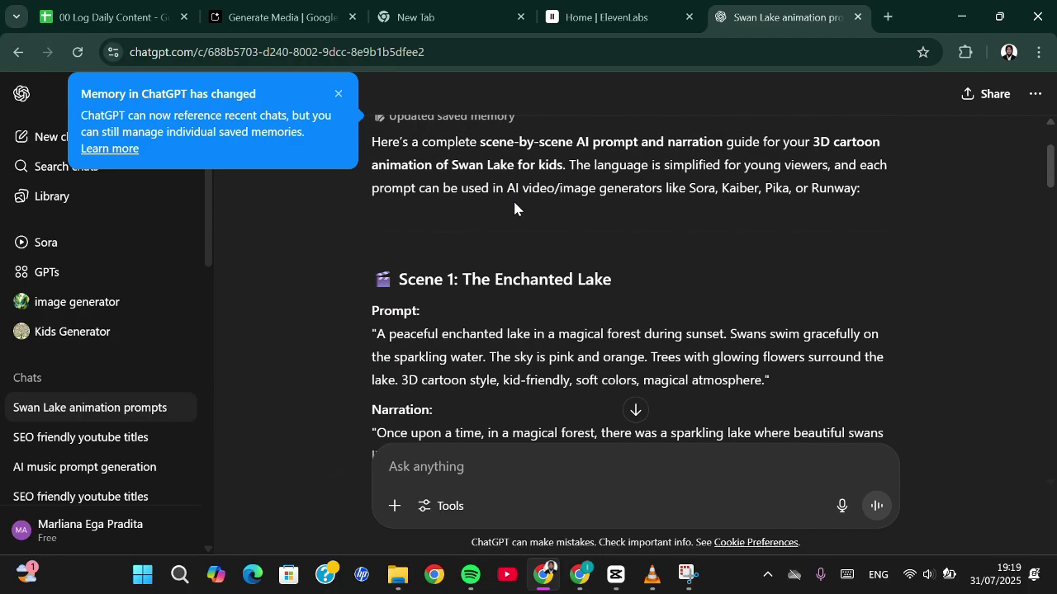
{"action": "scroll", "coordinate": [611, 221], "scroll_direction": "up", "scroll_amount": 1}
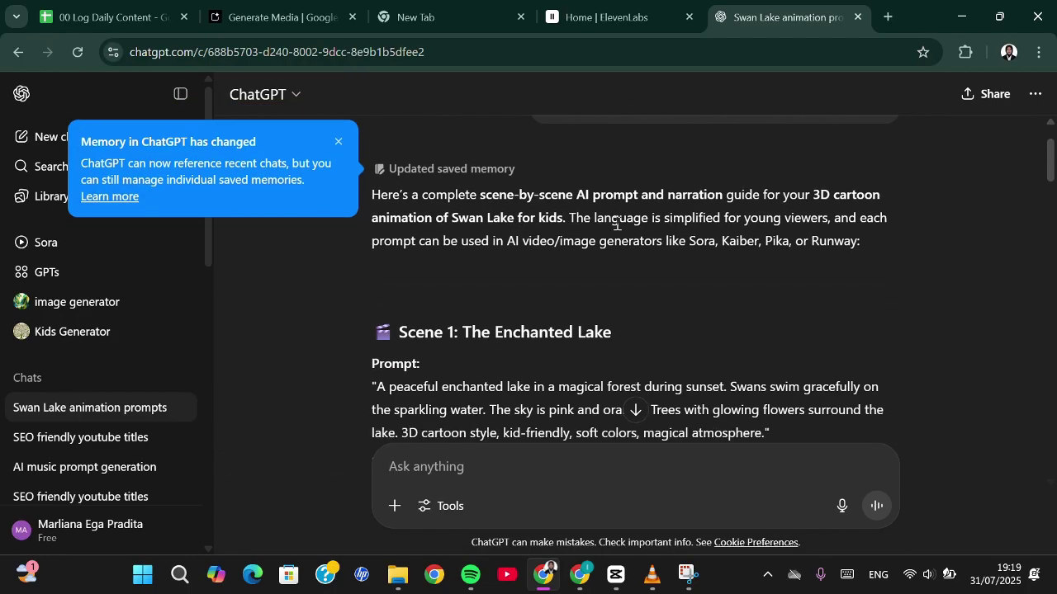
{"action": "scroll", "coordinate": [616, 223], "scroll_direction": "down", "scroll_amount": 3}
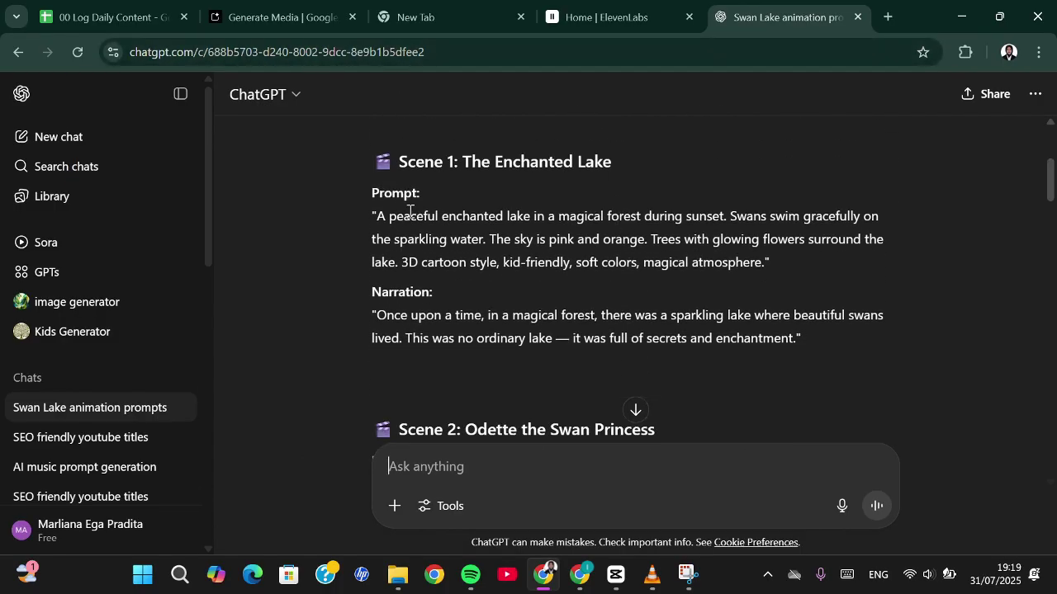
{"action": "scroll", "coordinate": [378, 319], "scroll_direction": "down", "scroll_amount": 2}
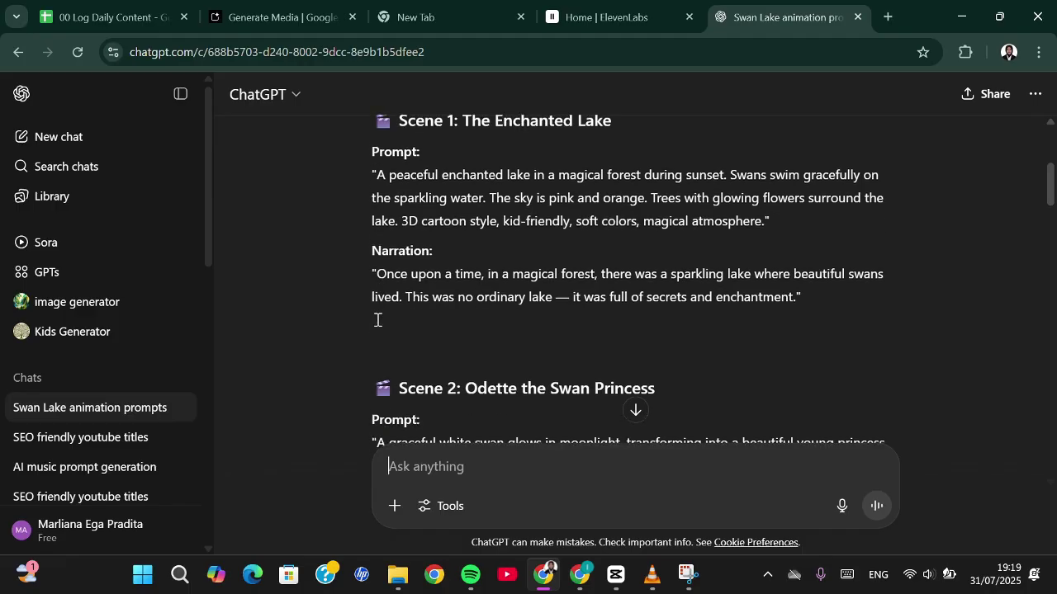
{"action": "scroll", "coordinate": [376, 318], "scroll_direction": "up", "scroll_amount": 2}
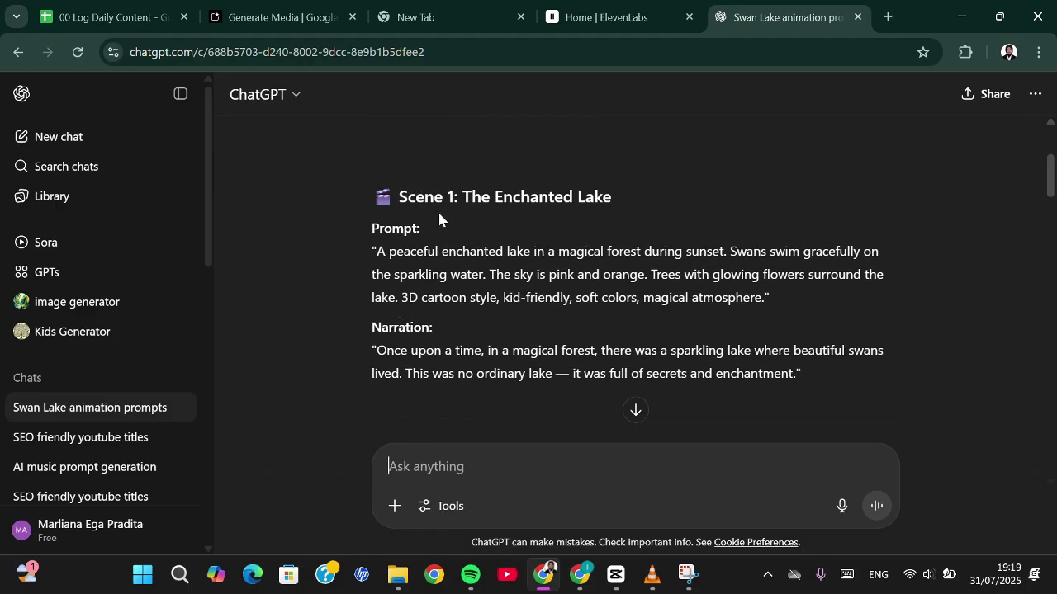
{"action": "scroll", "coordinate": [438, 216], "scroll_direction": "down", "scroll_amount": 4}
{"action": "scroll", "coordinate": [438, 216], "scroll_direction": "up", "scroll_amount": 4}
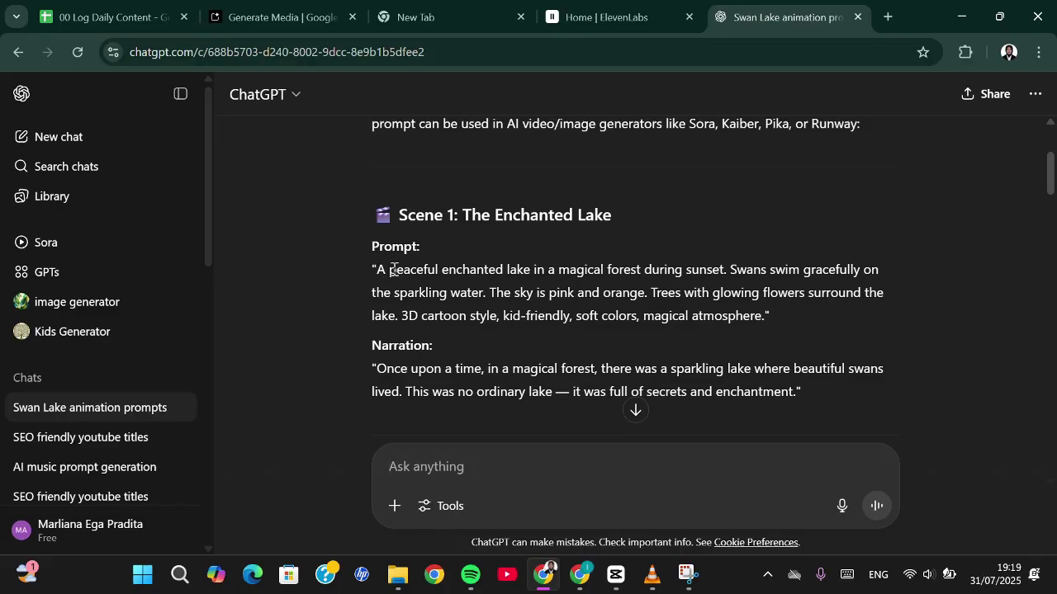
{"action": "left_click_drag", "start_coordinate": [378, 269], "coordinate": [761, 317]}
{"action": "key", "text": "ctrl+c"}
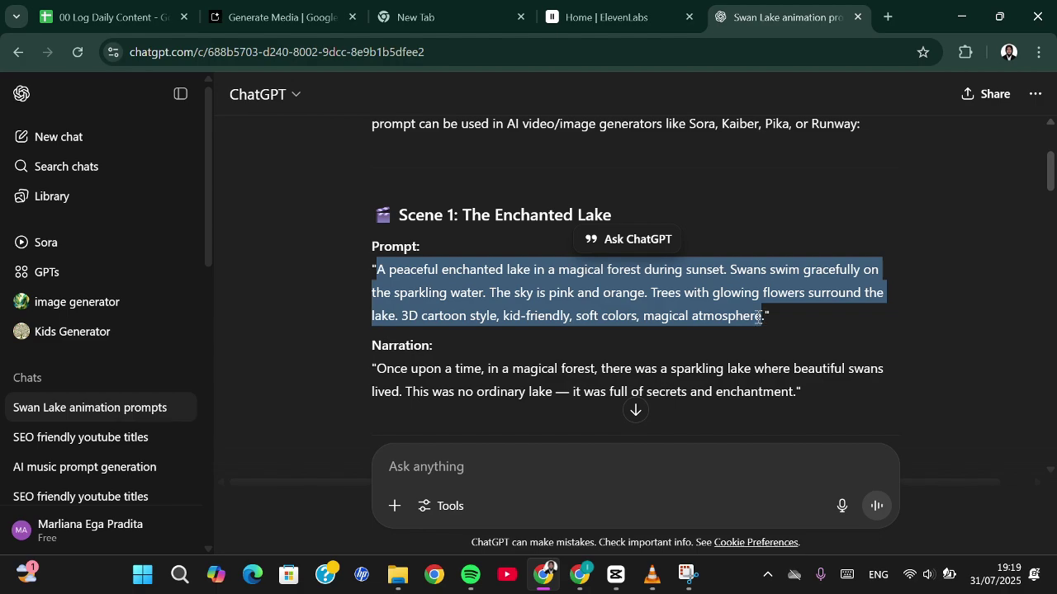
Start a new Veo video and paste the Scene 1 prompt as its description
{"action": "left_click", "coordinate": [273, 17]}
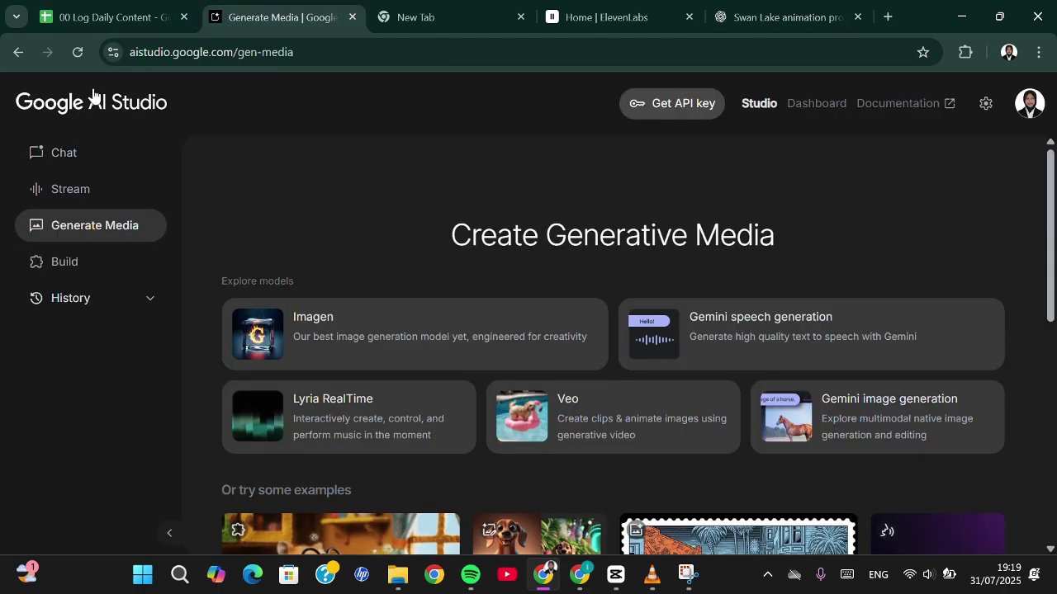
{"action": "left_click", "coordinate": [598, 414]}
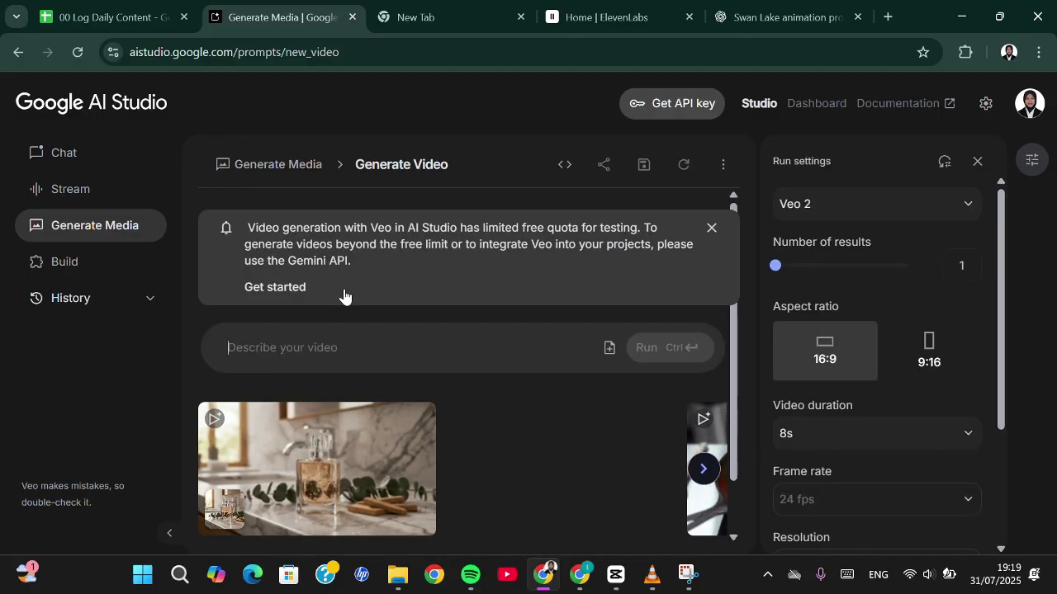
{"action": "left_click", "coordinate": [271, 348]}
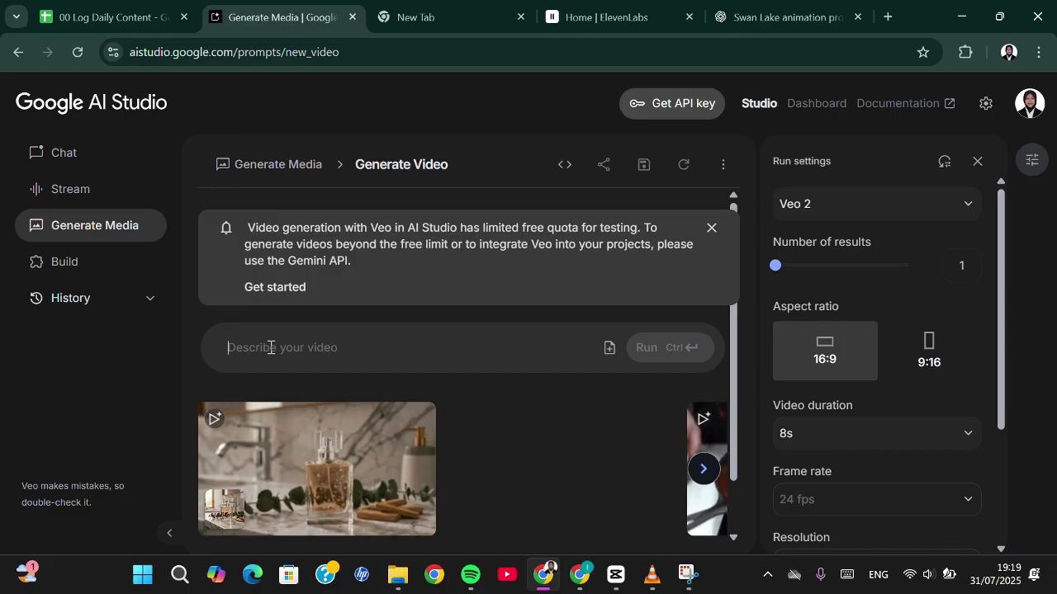
{"action": "key", "text": "ctrl+v"}
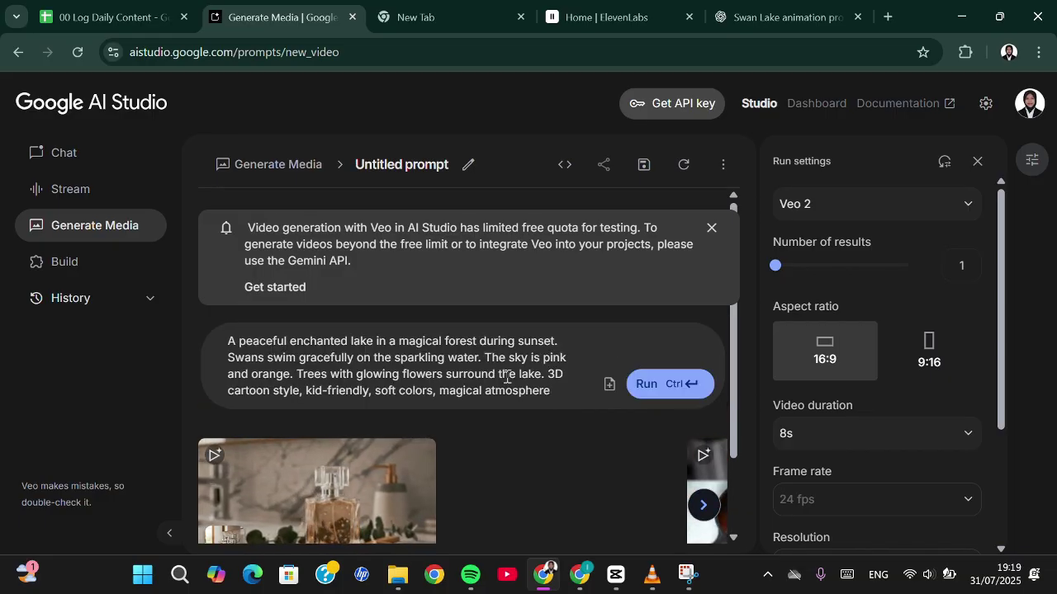
Confirm Veo 2, 16:9 and 8s settings, then run the enchanted lake generation
{"action": "scroll", "coordinate": [507, 376], "scroll_direction": "down", "scroll_amount": 1}
{"action": "scroll", "coordinate": [507, 376], "scroll_direction": "up", "scroll_amount": 1}
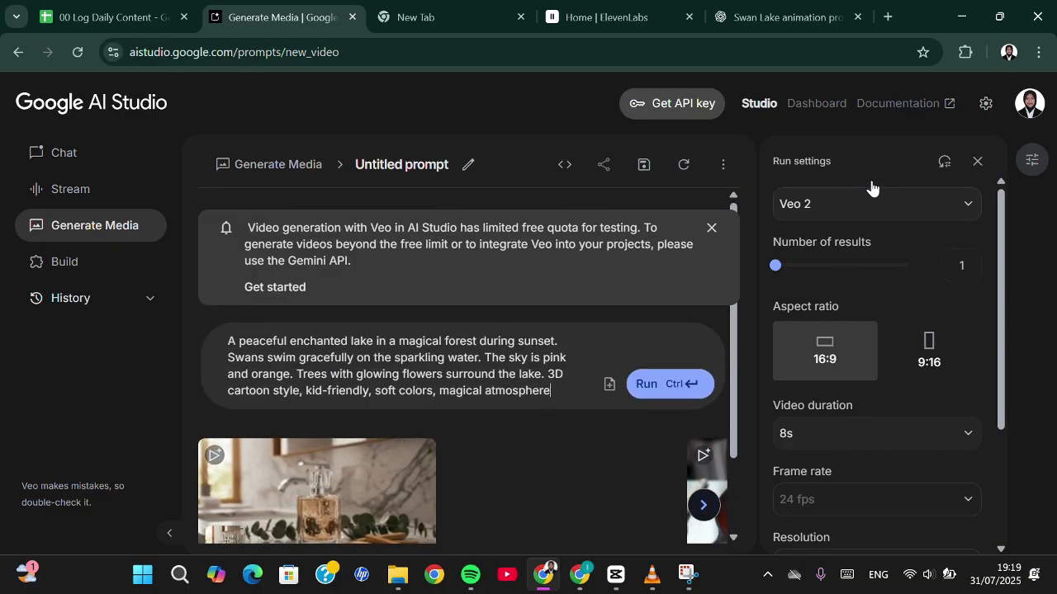
{"action": "scroll", "coordinate": [820, 472], "scroll_direction": "down", "scroll_amount": 1}
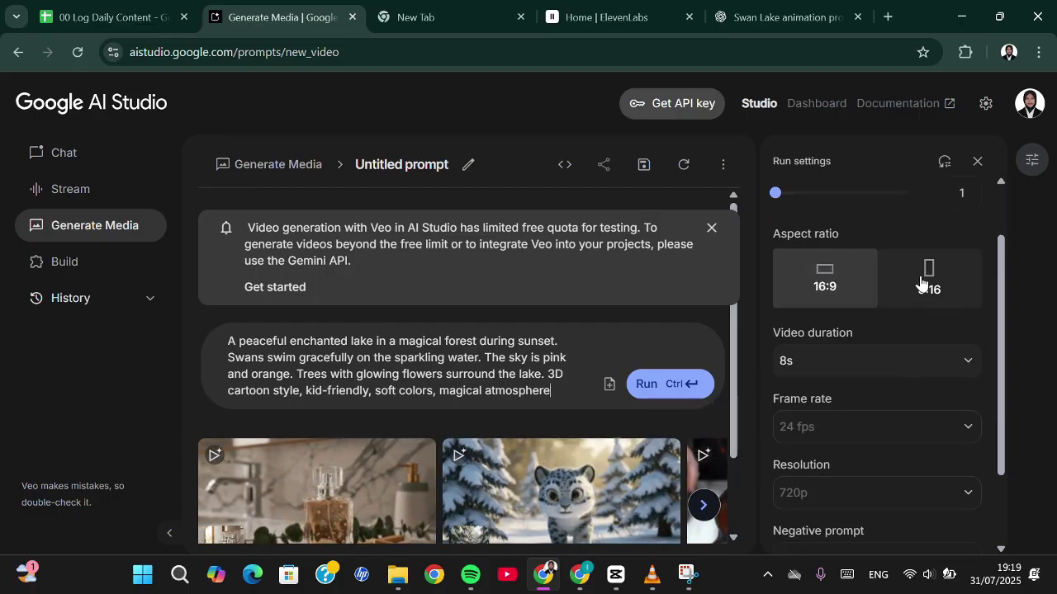
{"action": "scroll", "coordinate": [851, 382], "scroll_direction": "down", "scroll_amount": 1}
{"action": "scroll", "coordinate": [816, 444], "scroll_direction": "down", "scroll_amount": 1}
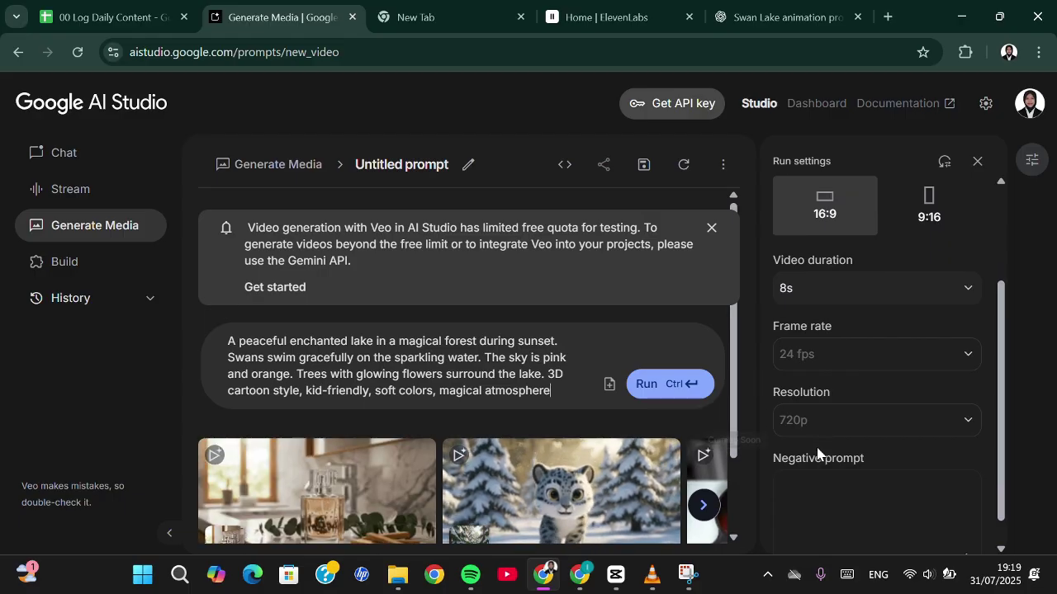
{"action": "left_click", "coordinate": [800, 465]}
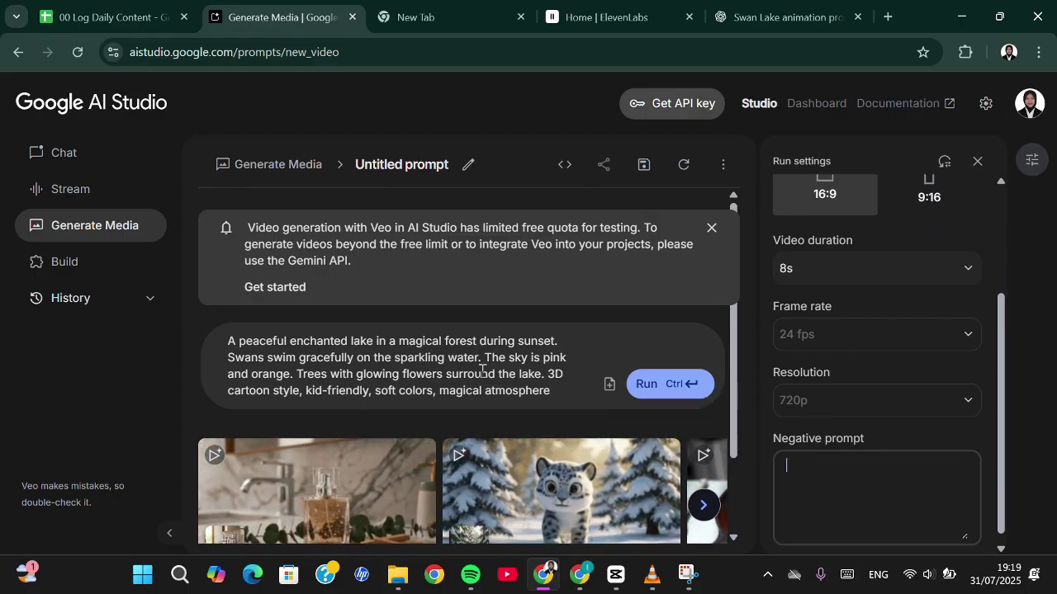
{"action": "scroll", "coordinate": [483, 371], "scroll_direction": "down", "scroll_amount": 1}
{"action": "scroll", "coordinate": [484, 371], "scroll_direction": "up", "scroll_amount": 1}
{"action": "scroll", "coordinate": [860, 288], "scroll_direction": "up", "scroll_amount": 1}
{"action": "scroll", "coordinate": [860, 288], "scroll_direction": "up", "scroll_amount": 2}
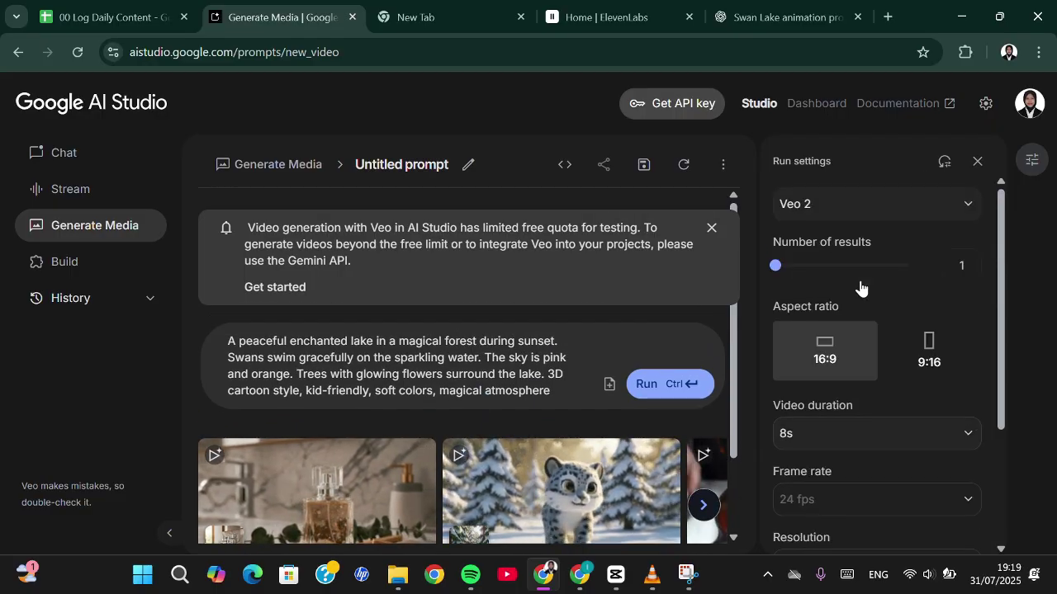
{"action": "scroll", "coordinate": [861, 288], "scroll_direction": "down", "scroll_amount": 2}
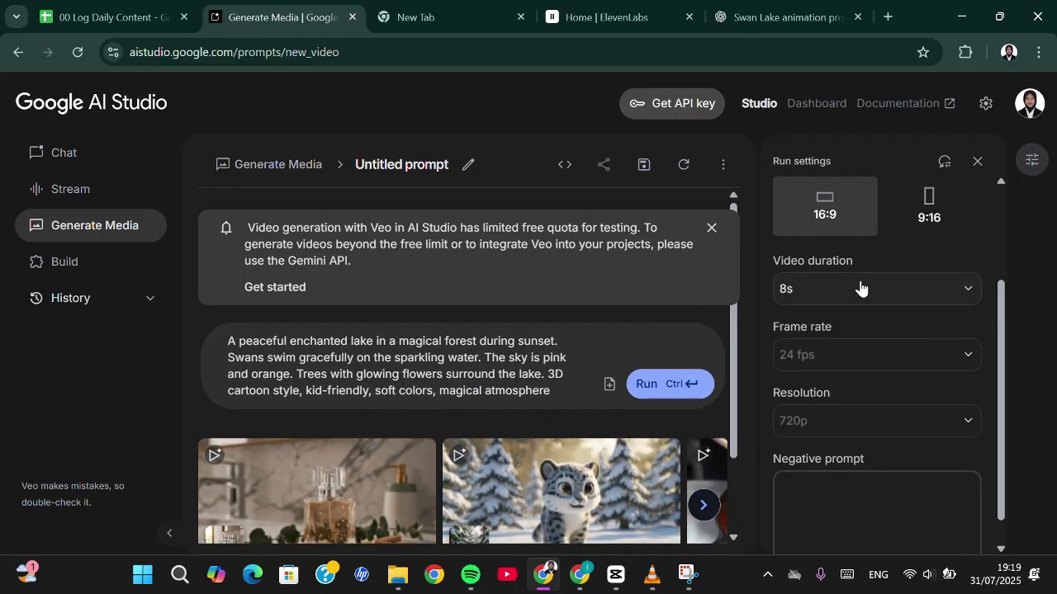
{"action": "left_click", "coordinate": [651, 386]}
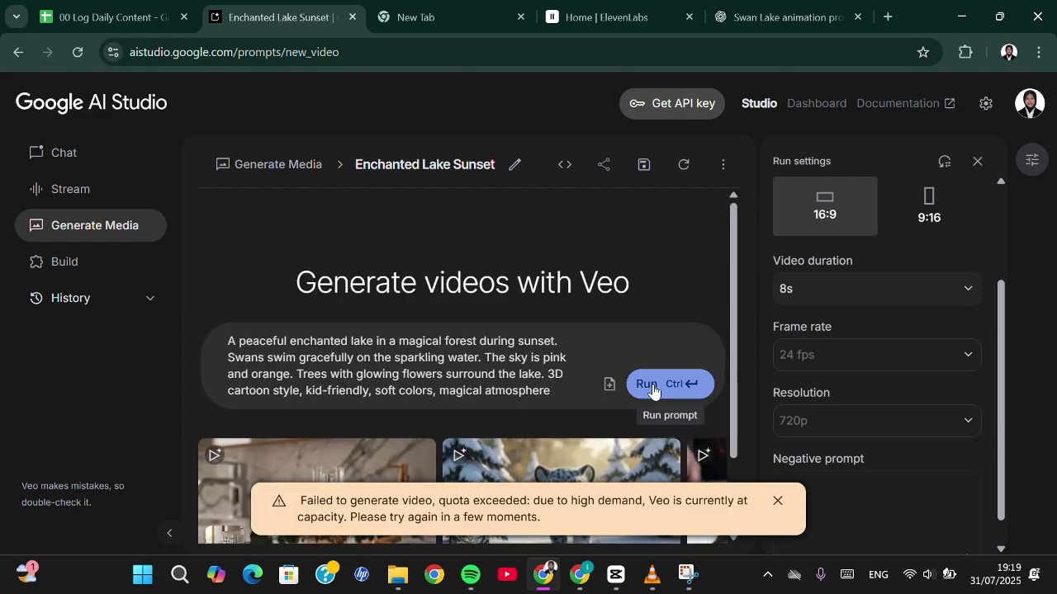
Play and stop the finished video of two swans on a pink sunset forest lake
{"action": "scroll", "coordinate": [542, 283], "scroll_direction": "down", "scroll_amount": 2}
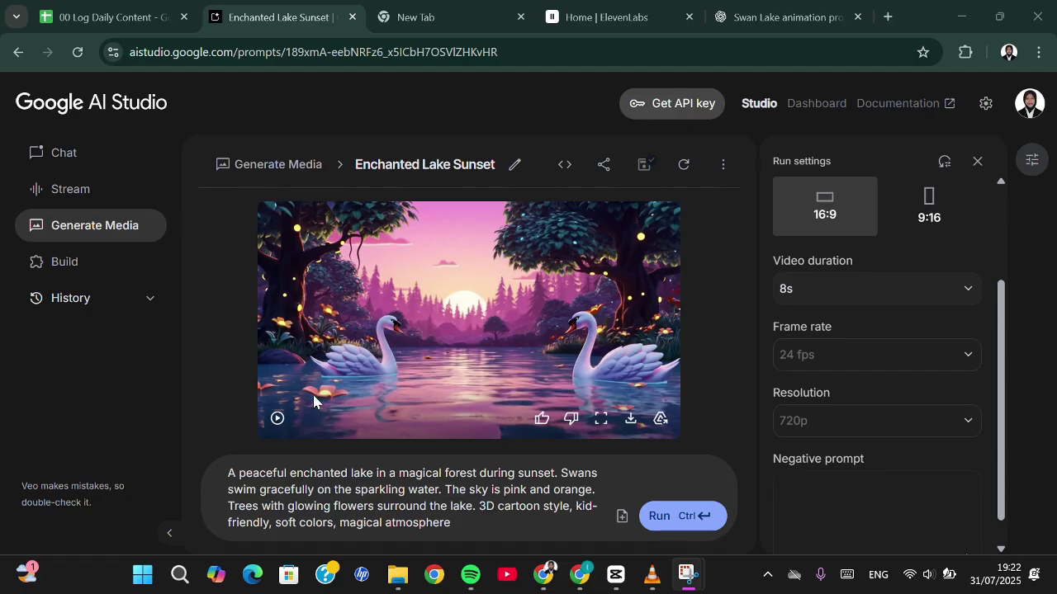
{"action": "left_click", "coordinate": [279, 420]}
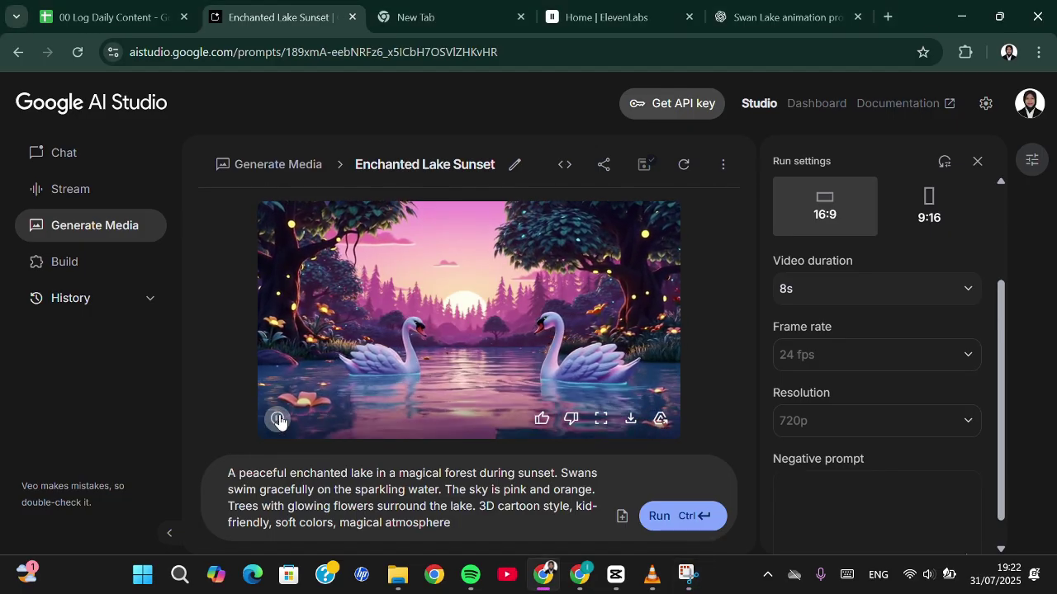
{"action": "left_click", "coordinate": [279, 421]}
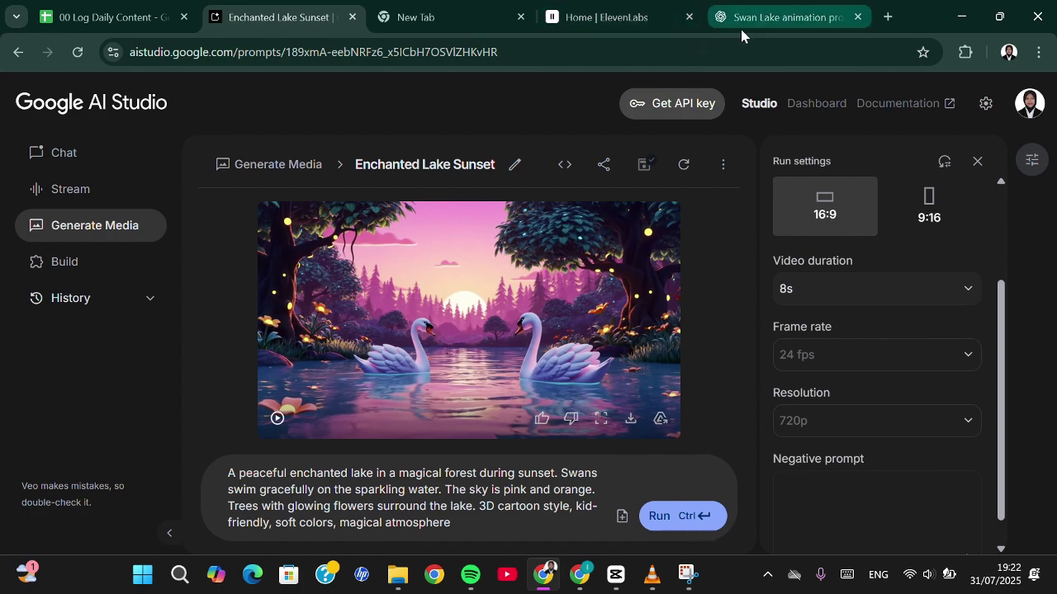
Clear the old script from ElevenLabs Text to Speech
{"action": "left_click", "coordinate": [657, 23]}
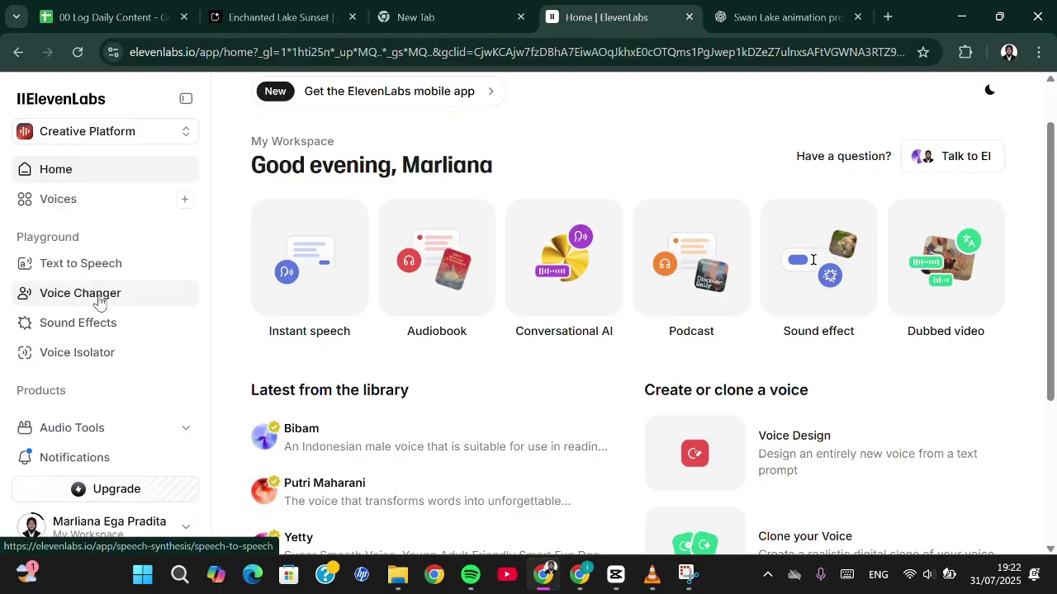
{"action": "left_click", "coordinate": [80, 263]}
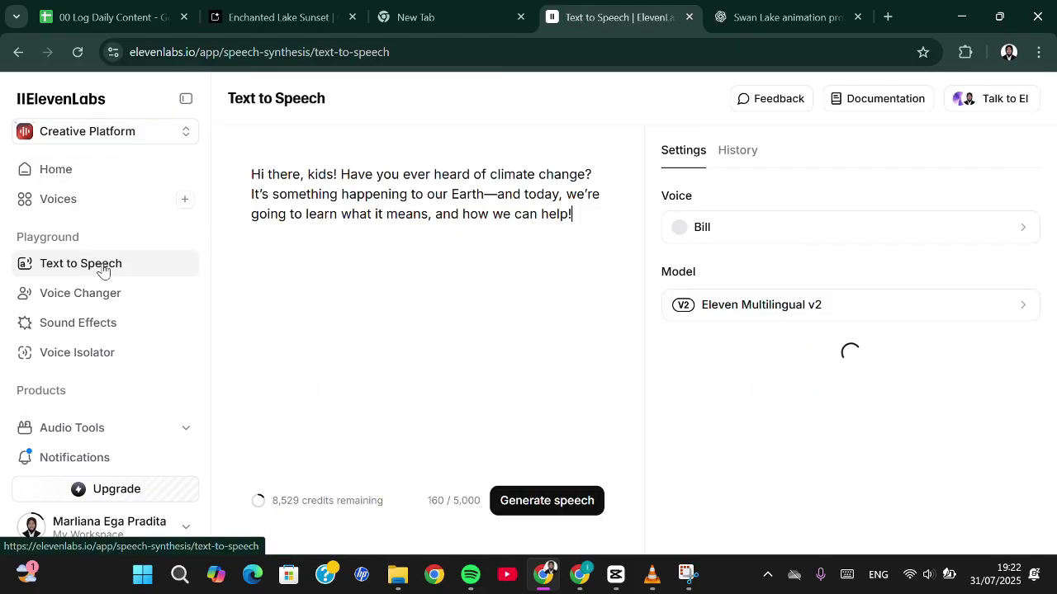
{"action": "left_click_drag", "start_coordinate": [583, 217], "coordinate": [230, 170]}
{"action": "key", "text": "BackSpace"}
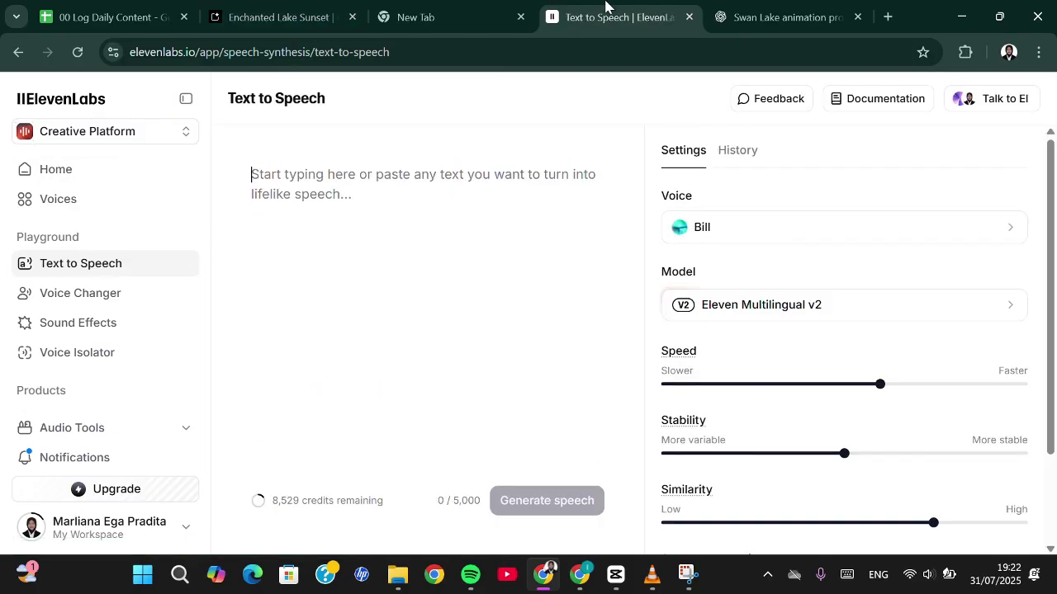
Copy the Scene 1 narration from ChatGPT into the Text to Speech box
{"action": "left_click", "coordinate": [760, 16]}
{"action": "scroll", "coordinate": [529, 253], "scroll_direction": "down", "scroll_amount": 1}
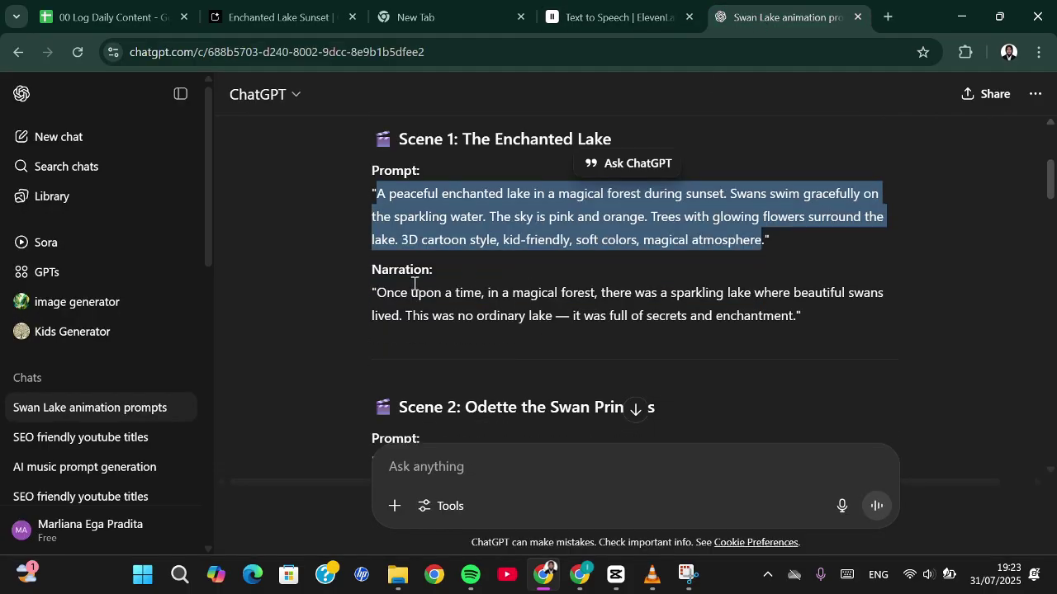
{"action": "left_click", "coordinate": [378, 294]}
{"action": "left_click_drag", "start_coordinate": [382, 293], "coordinate": [787, 320]}
{"action": "key", "text": "ctrl+c"}
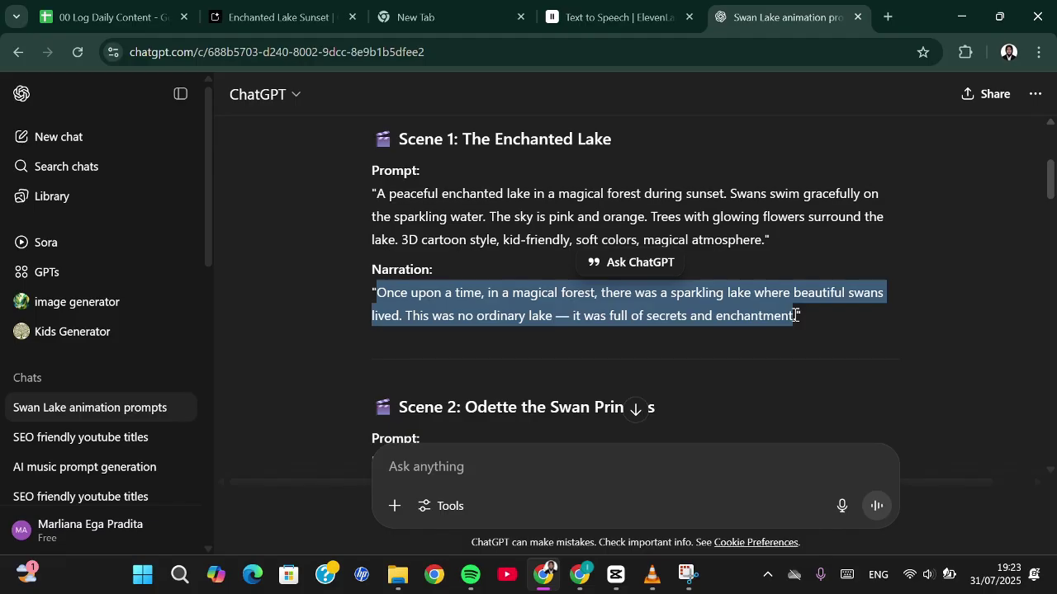
{"action": "left_click", "coordinate": [674, 15]}
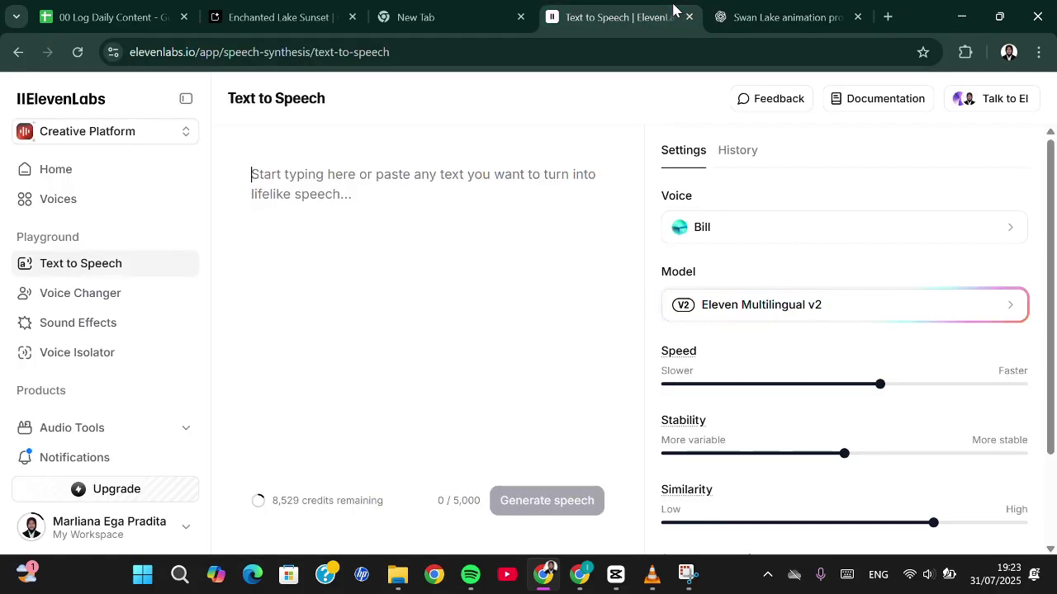
{"action": "key", "text": "ctrl+v"}
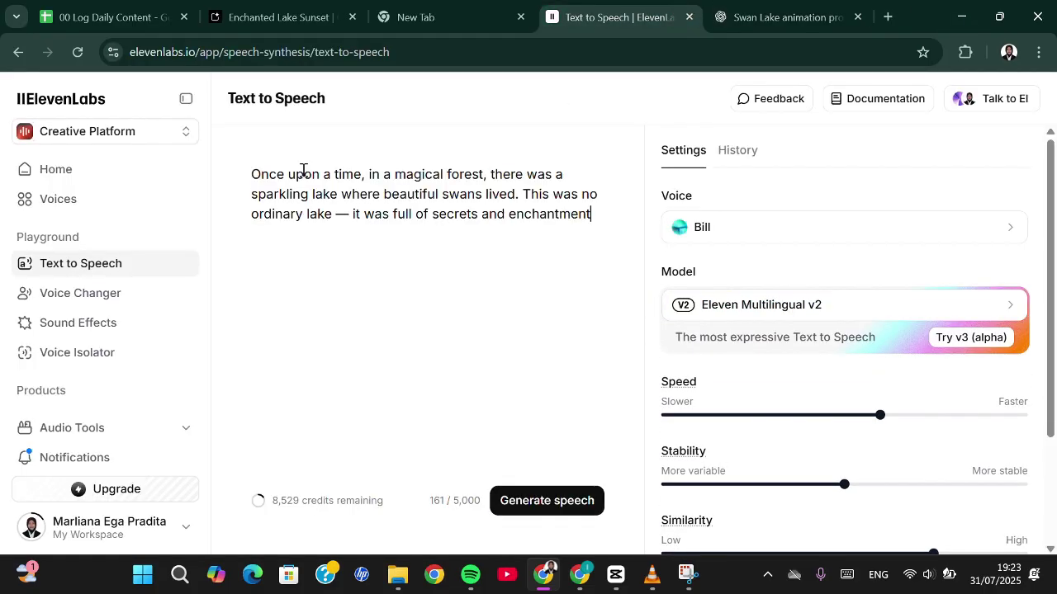
Generate the narration with the Alice voice and download it as an MP3
{"action": "left_click", "coordinate": [748, 236]}
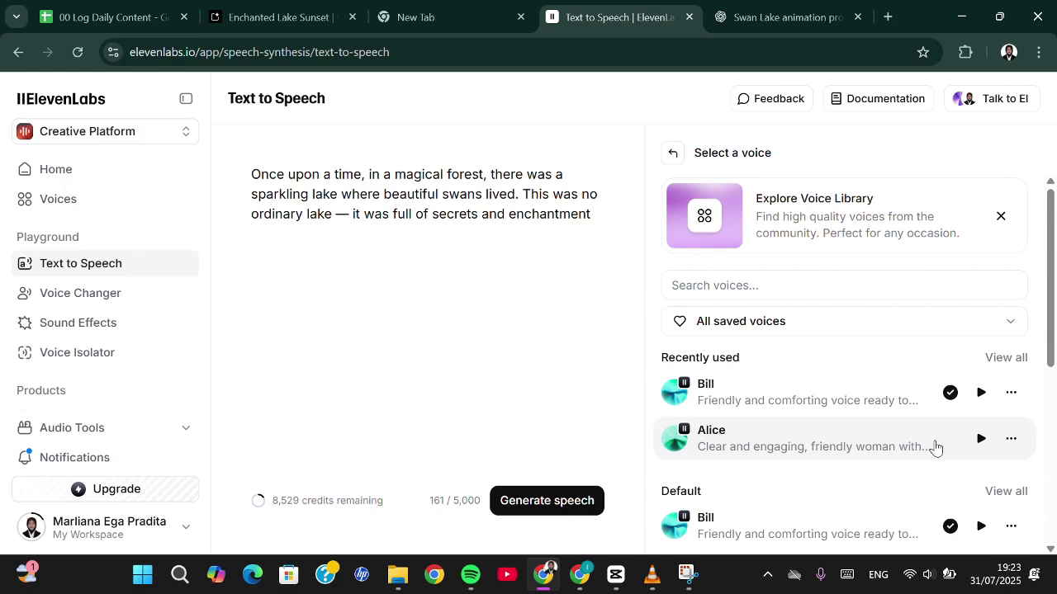
{"action": "left_click", "coordinate": [935, 447]}
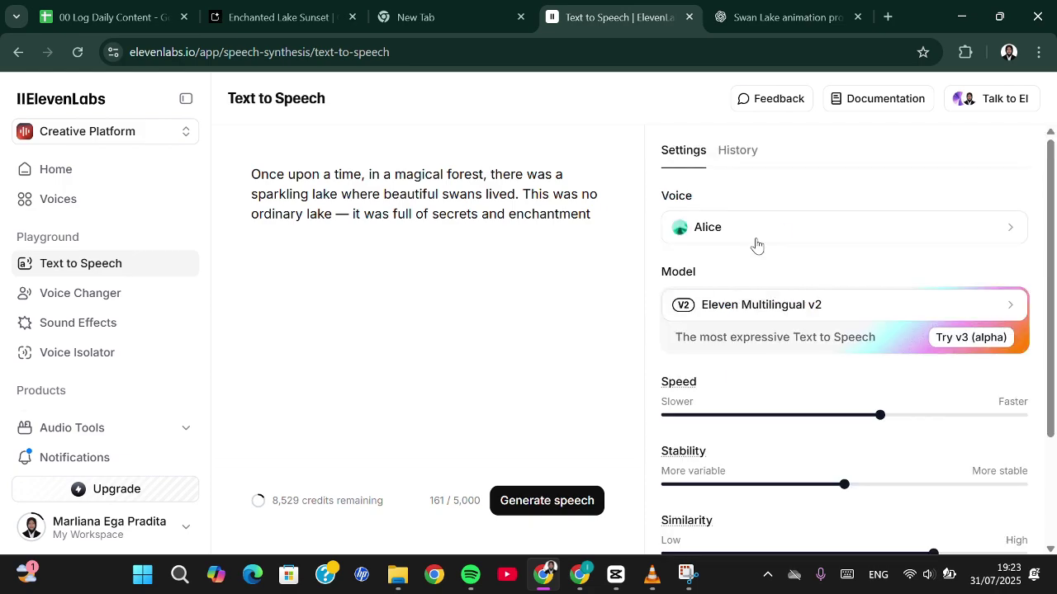
{"action": "left_click", "coordinate": [524, 509]}
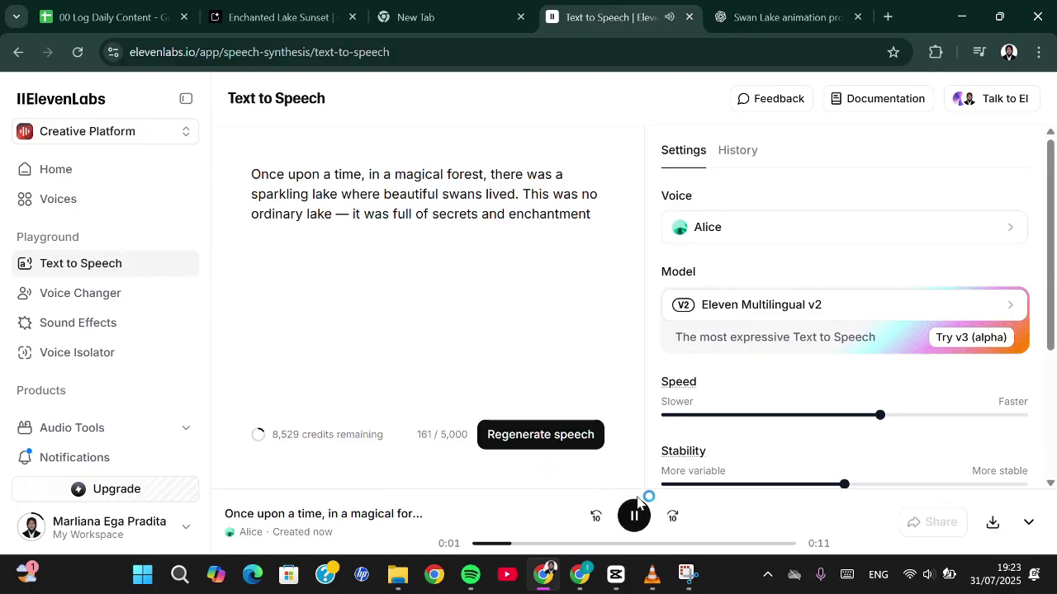
{"action": "left_click", "coordinate": [634, 517]}
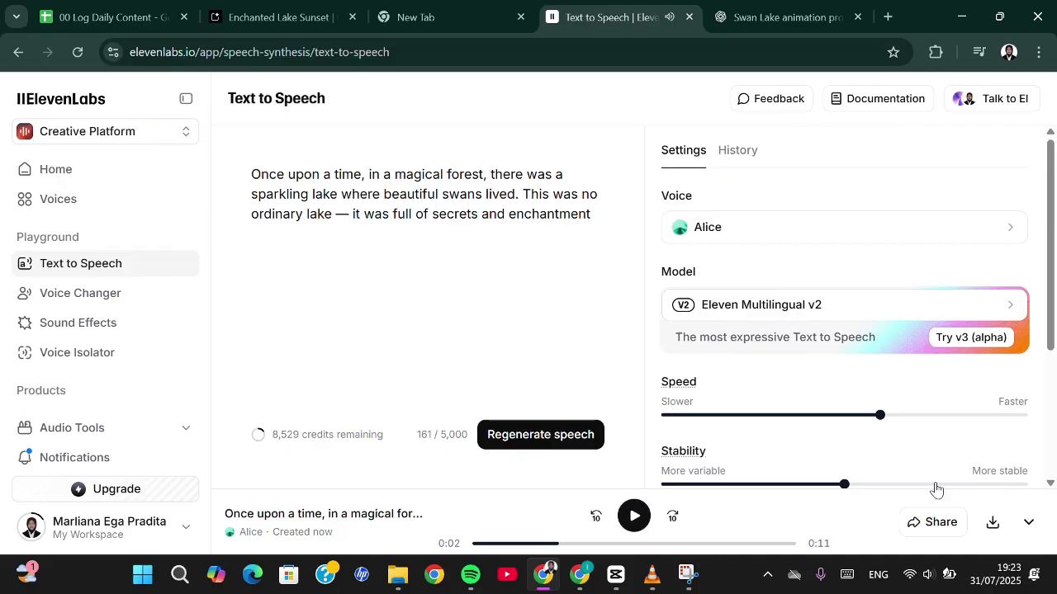
{"action": "left_click", "coordinate": [994, 532]}
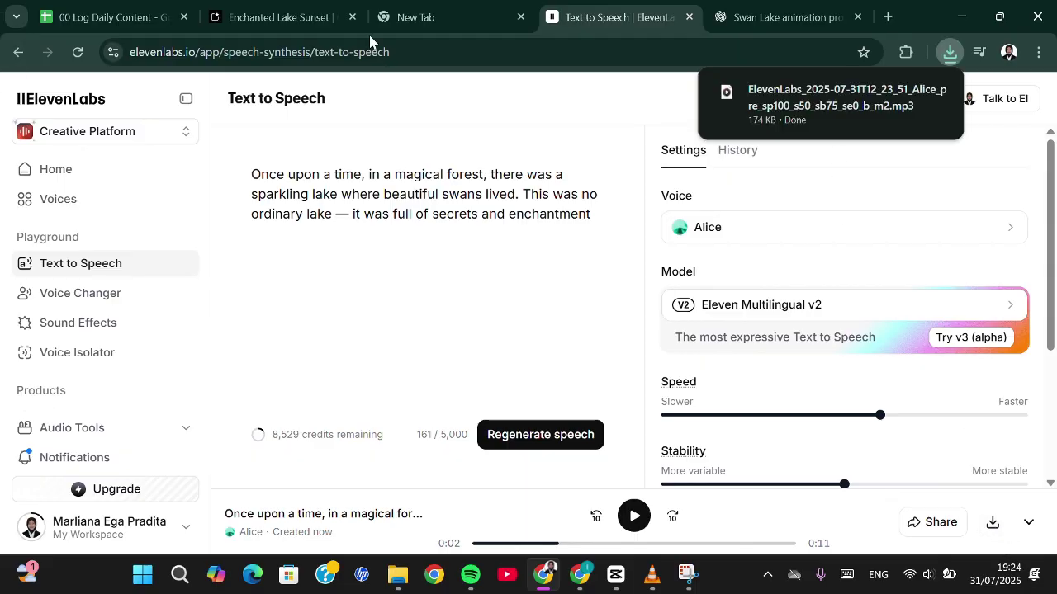
{"action": "left_click", "coordinate": [279, 18]}
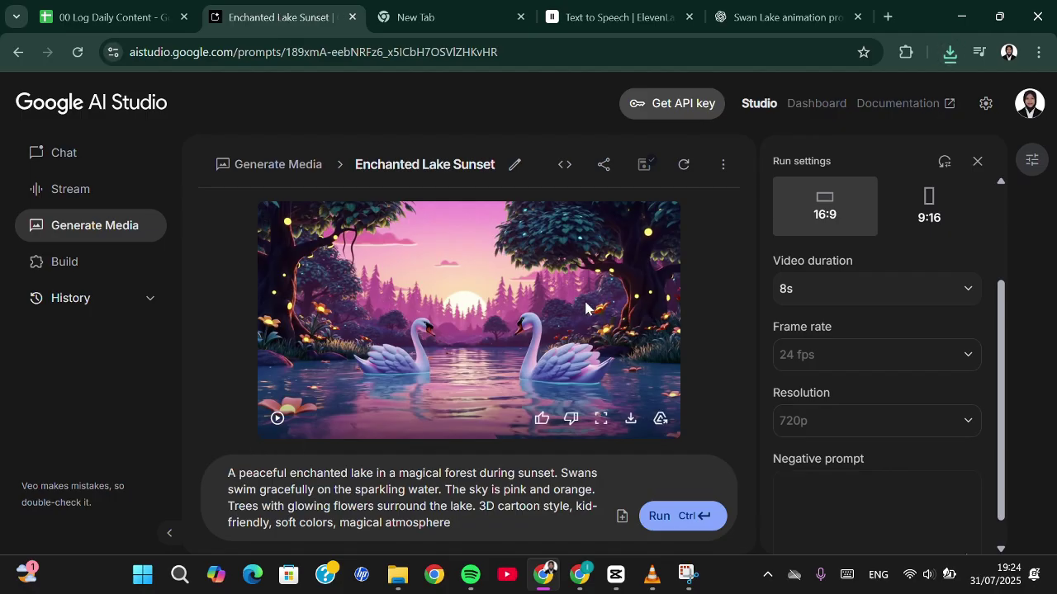
Download the Enchanted Lake Sunset video and switch to the empty CapCut project 0731
{"action": "left_click", "coordinate": [632, 421]}
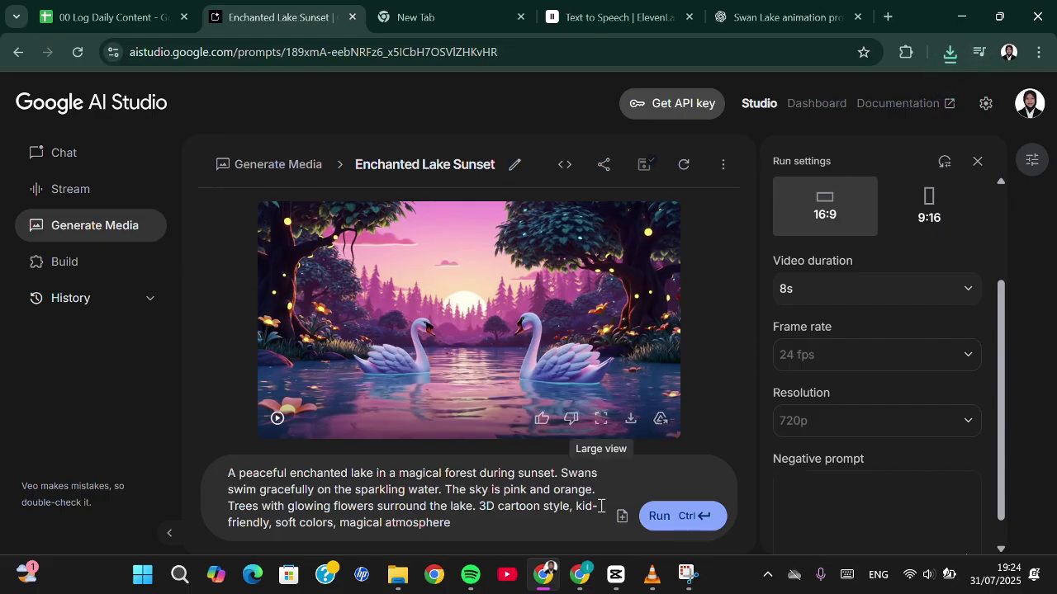
{"action": "mouse_move", "coordinate": [619, 583]}
{"action": "left_click", "coordinate": [615, 561]}
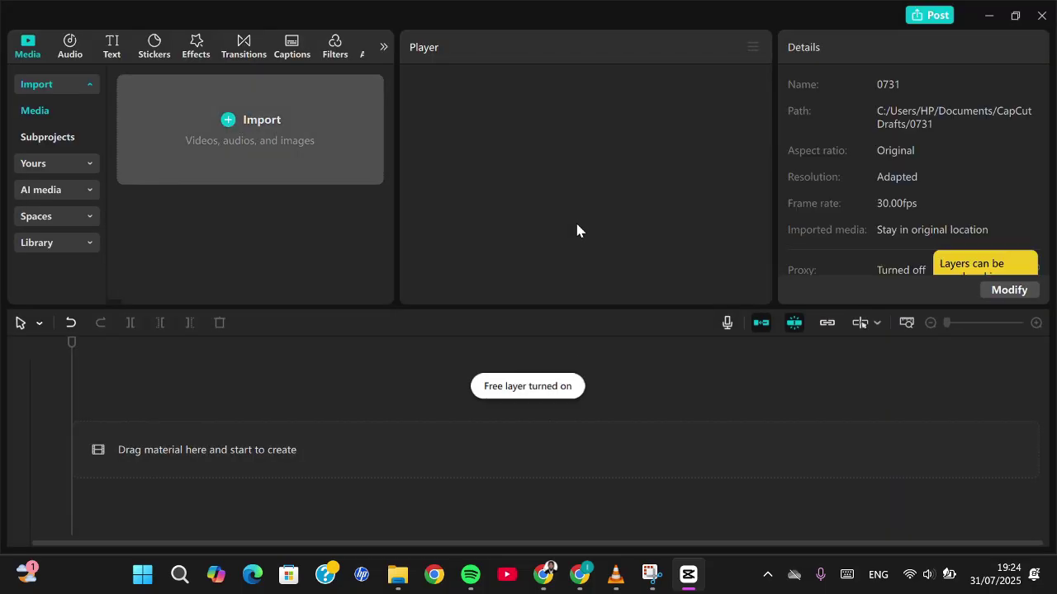
Import the Generated File swan video from Downloads and place it at the timeline start
{"action": "left_click", "coordinate": [261, 151]}
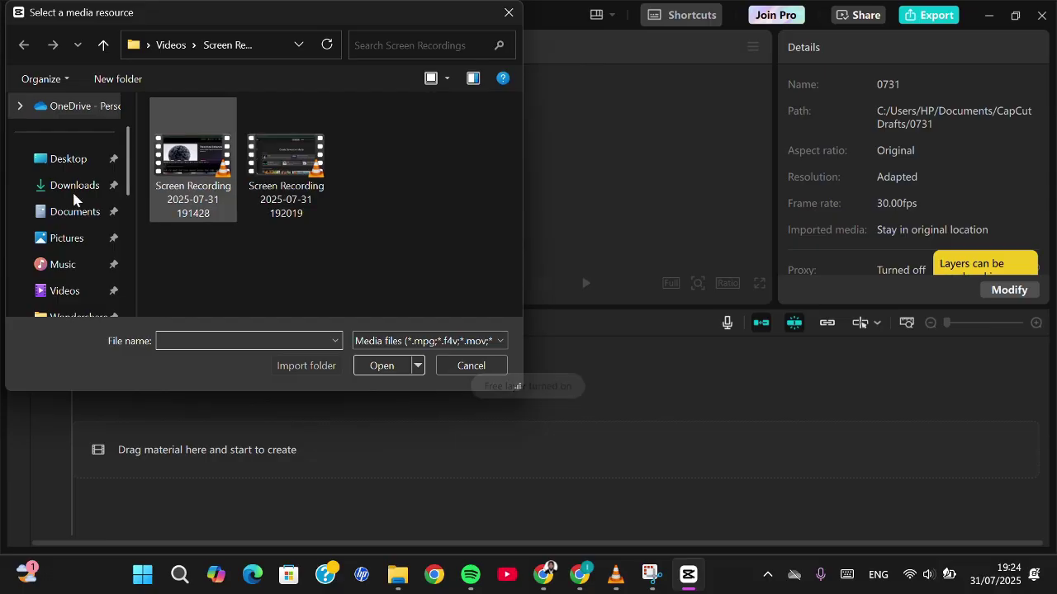
{"action": "left_click", "coordinate": [47, 198]}
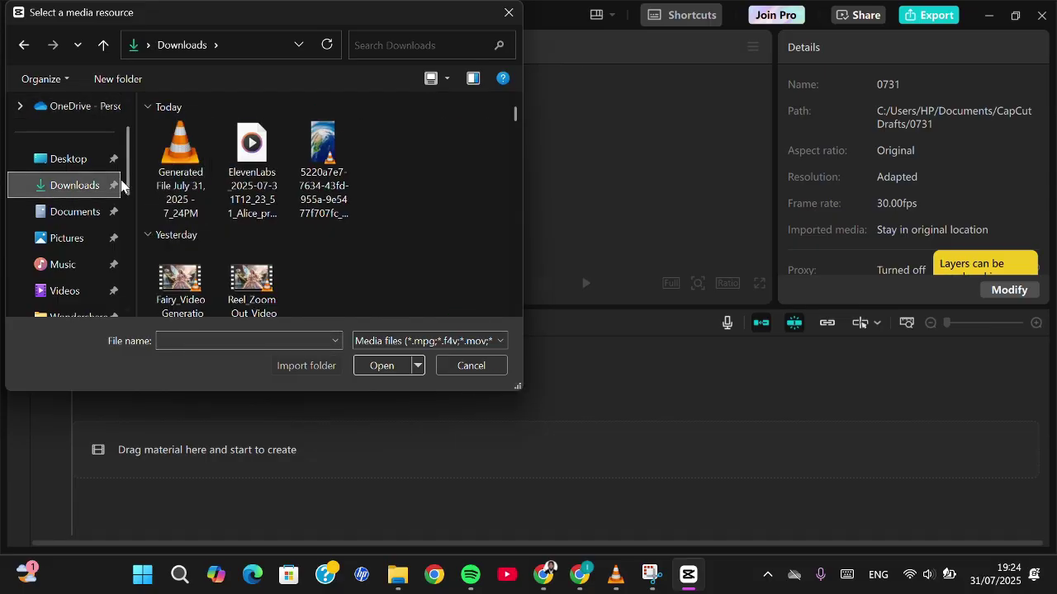
{"action": "left_click", "coordinate": [187, 164]}
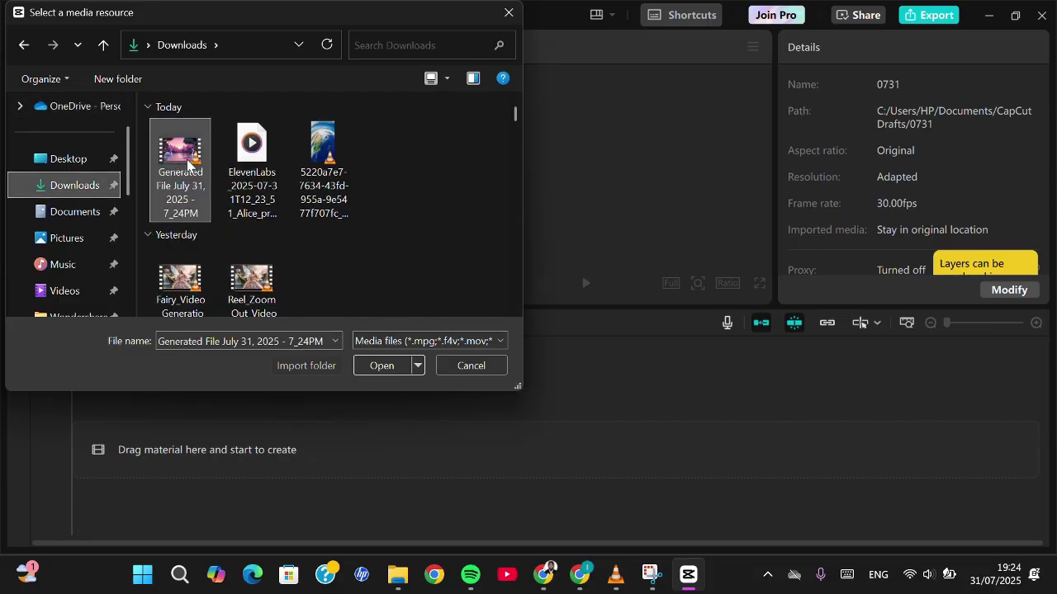
{"action": "left_click", "coordinate": [389, 366]}
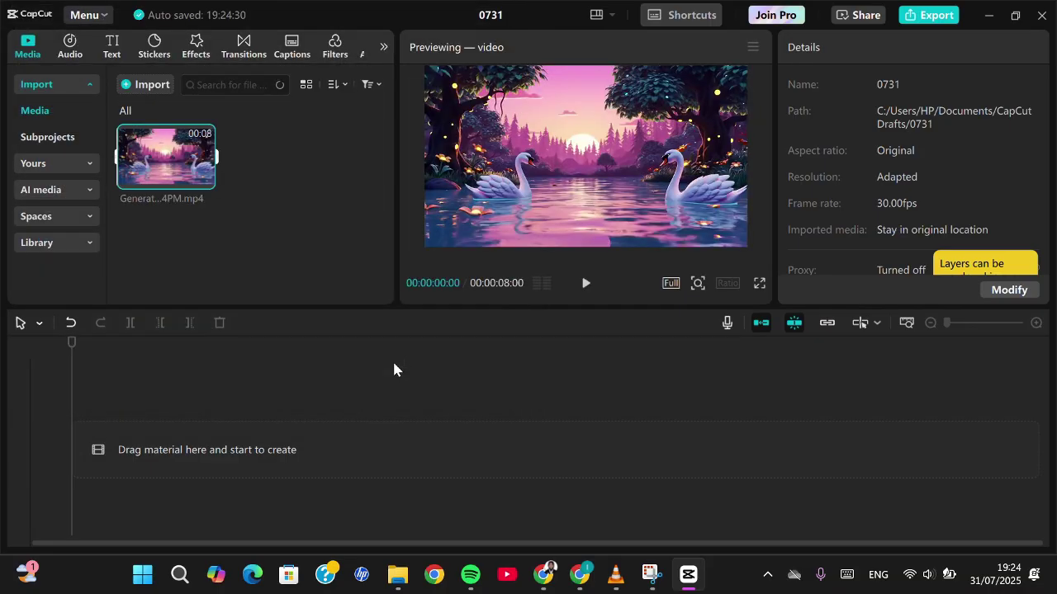
{"action": "left_click_drag", "start_coordinate": [195, 169], "coordinate": [179, 404]}
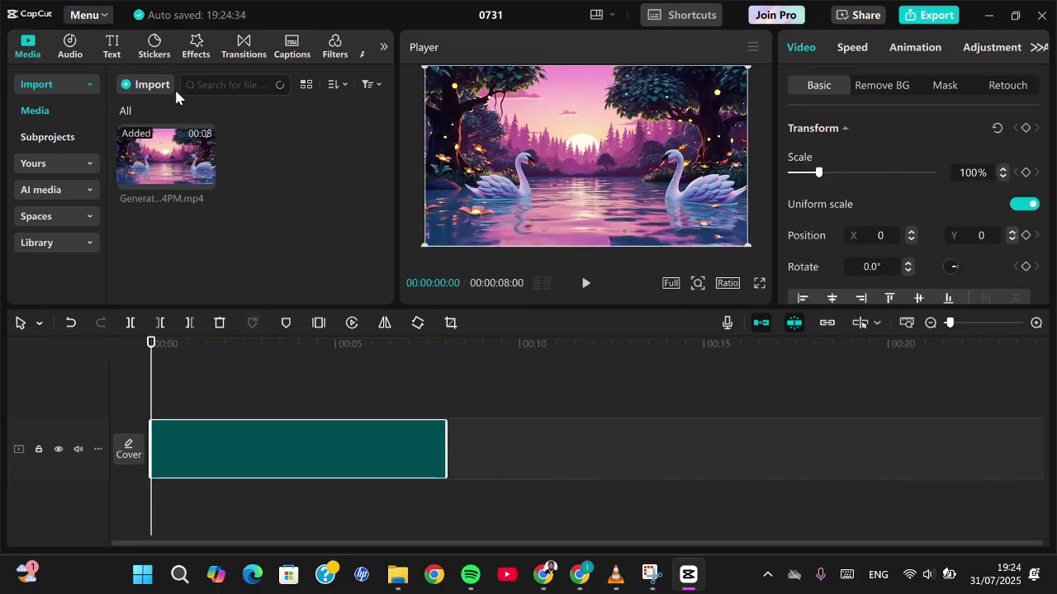
Import the ElevenLabs Alice narration MP3 and lay it on an audio track under the video
{"action": "left_click", "coordinate": [147, 89]}
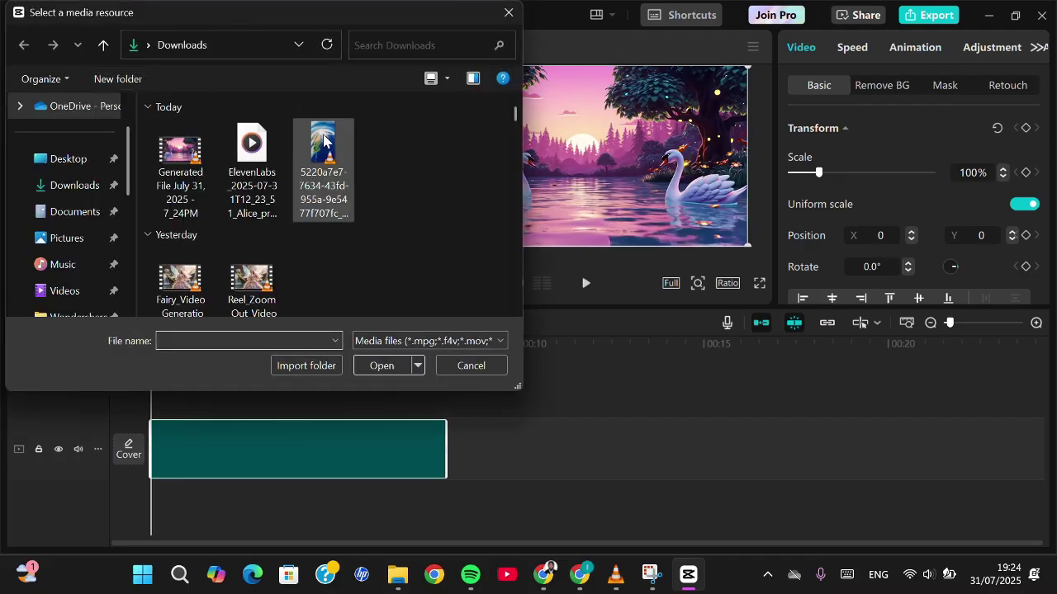
{"action": "left_click", "coordinate": [254, 183]}
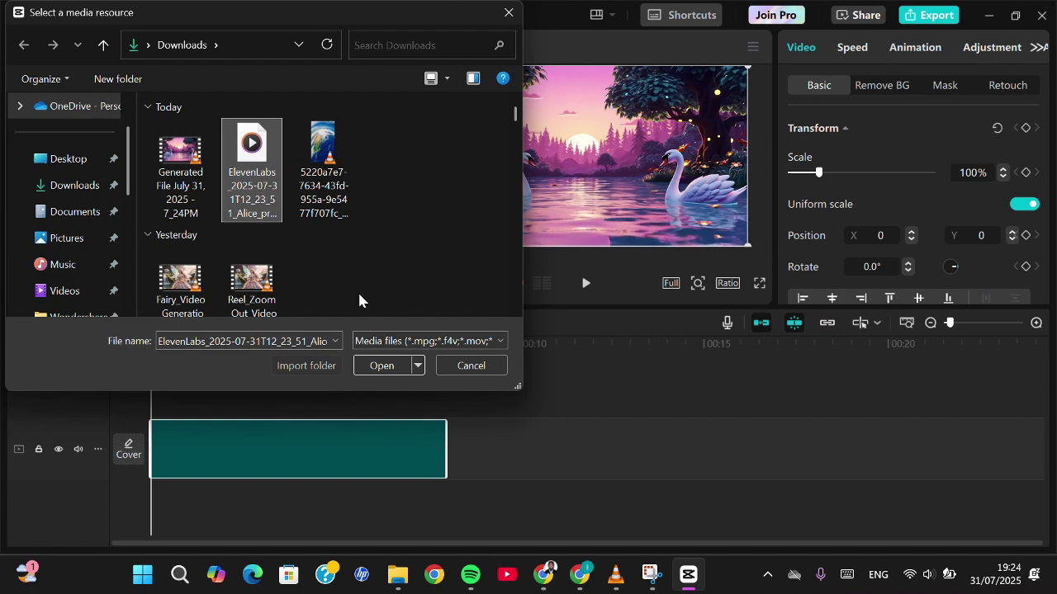
{"action": "left_click", "coordinate": [373, 369]}
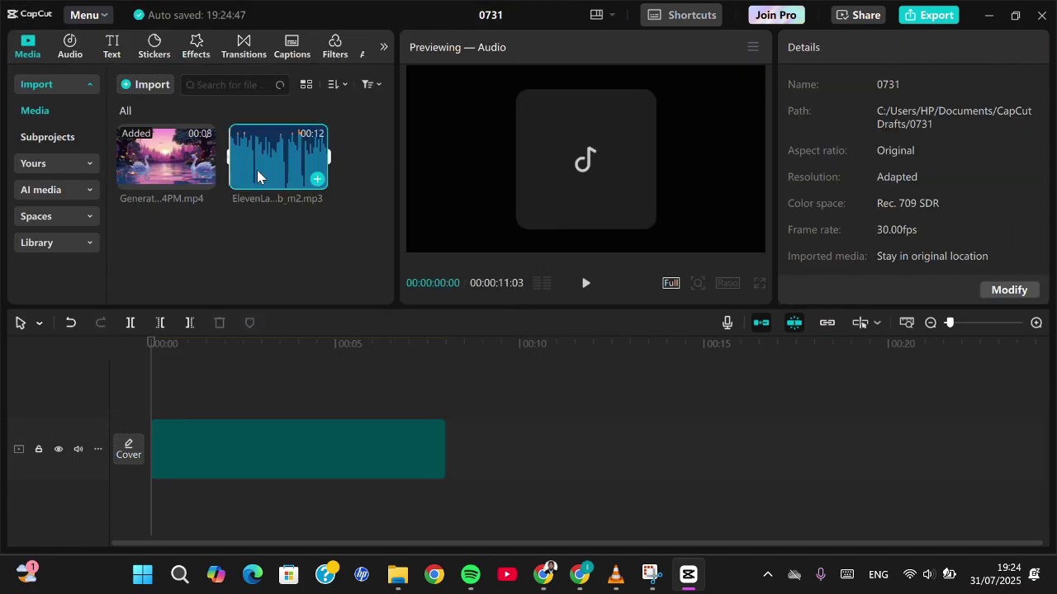
{"action": "left_click_drag", "start_coordinate": [256, 170], "coordinate": [153, 366]}
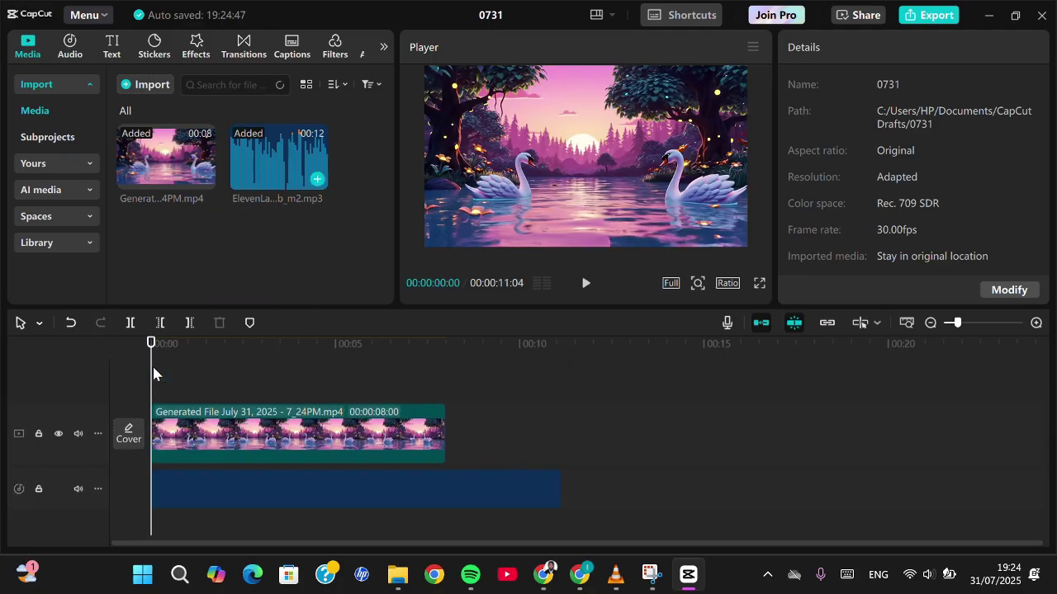
{"action": "left_click", "coordinate": [309, 423]}
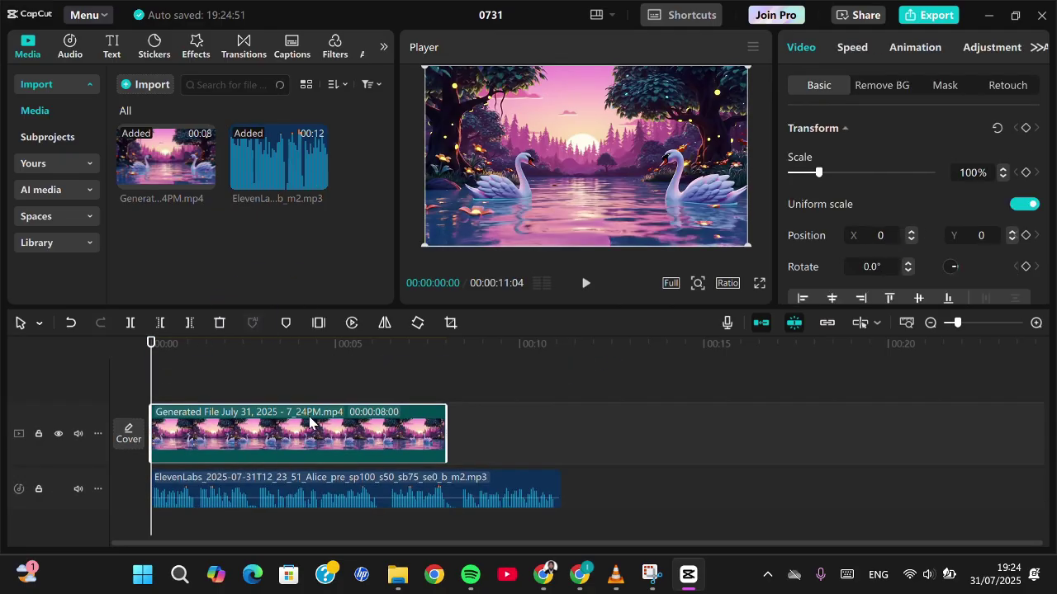
Set the swan clip speed to 0.7x, stretching it to about 11.5 seconds, and preview
{"action": "left_click", "coordinate": [853, 49]}
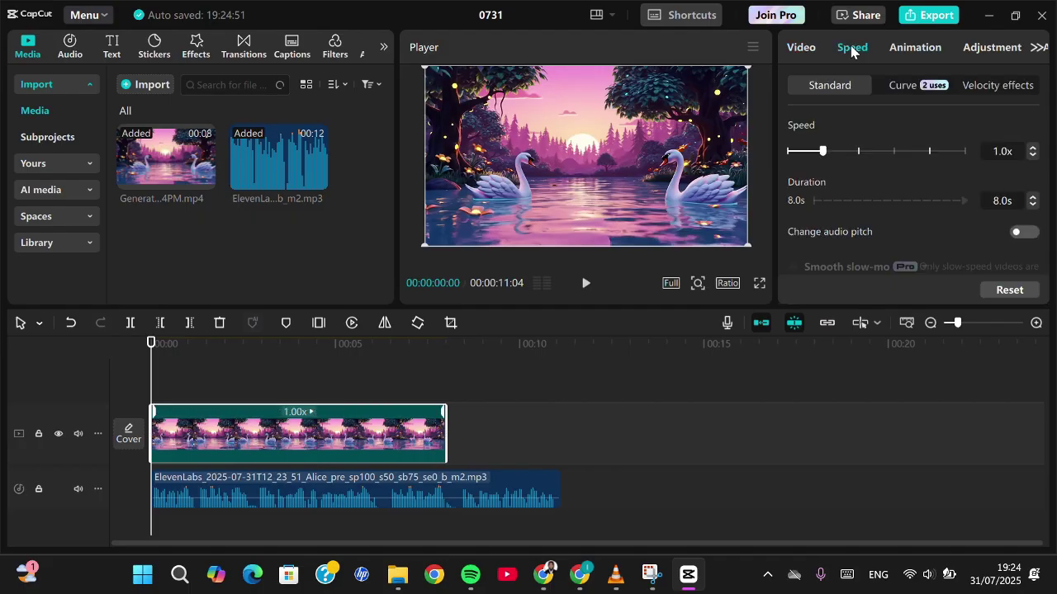
{"action": "left_click_drag", "start_coordinate": [823, 154], "coordinate": [811, 152]}
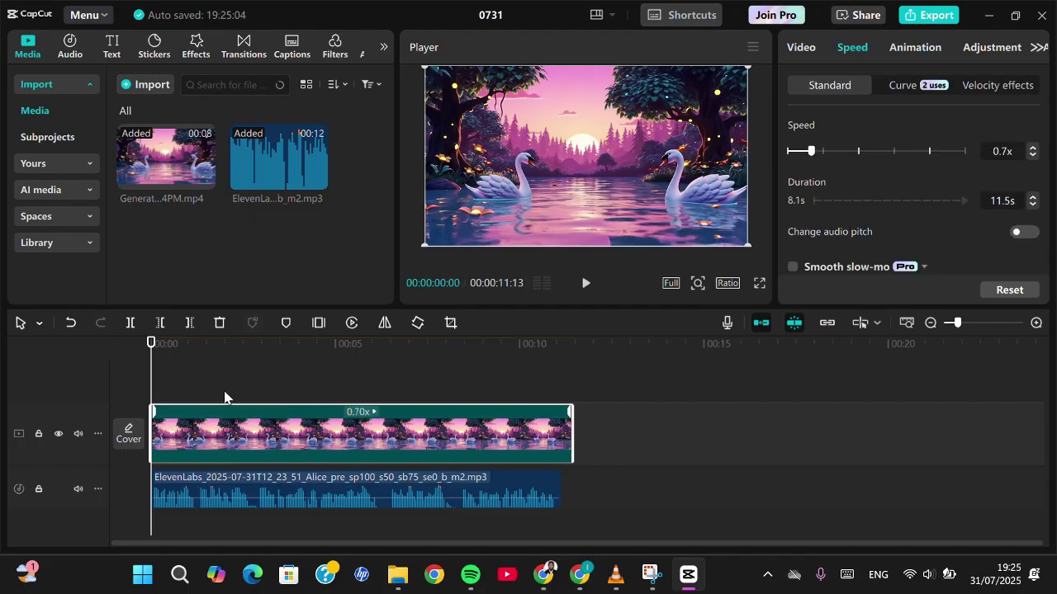
{"action": "left_click", "coordinate": [192, 379]}
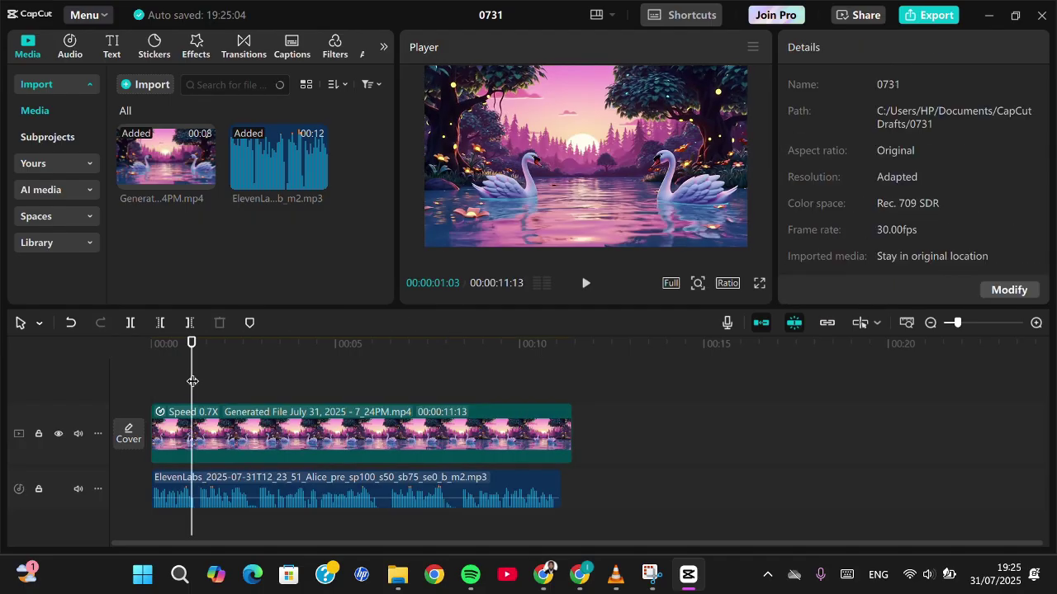
{"action": "key", "text": "space"}
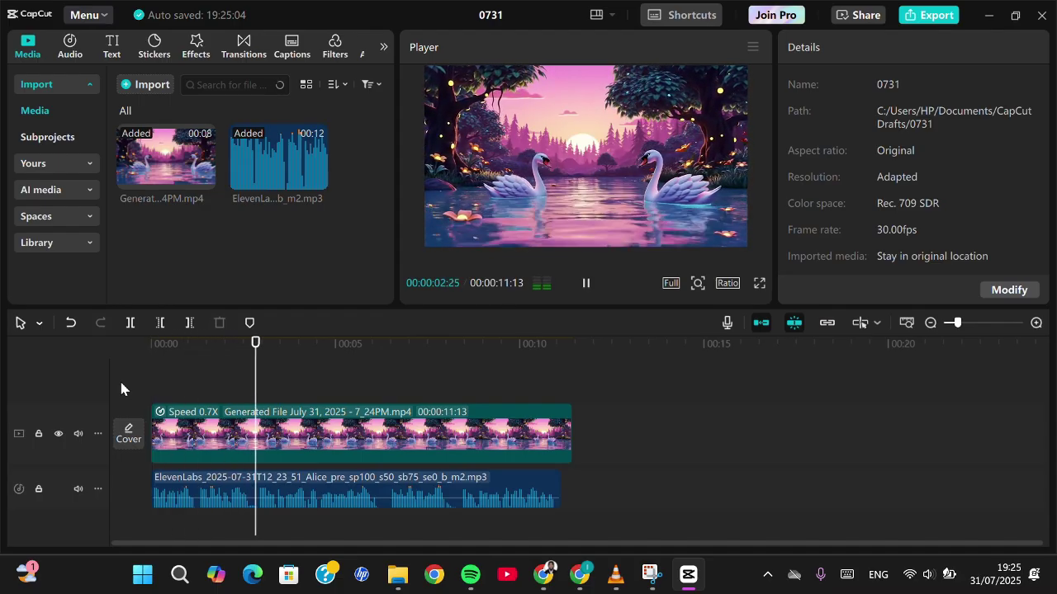
{"action": "key", "text": "space"}
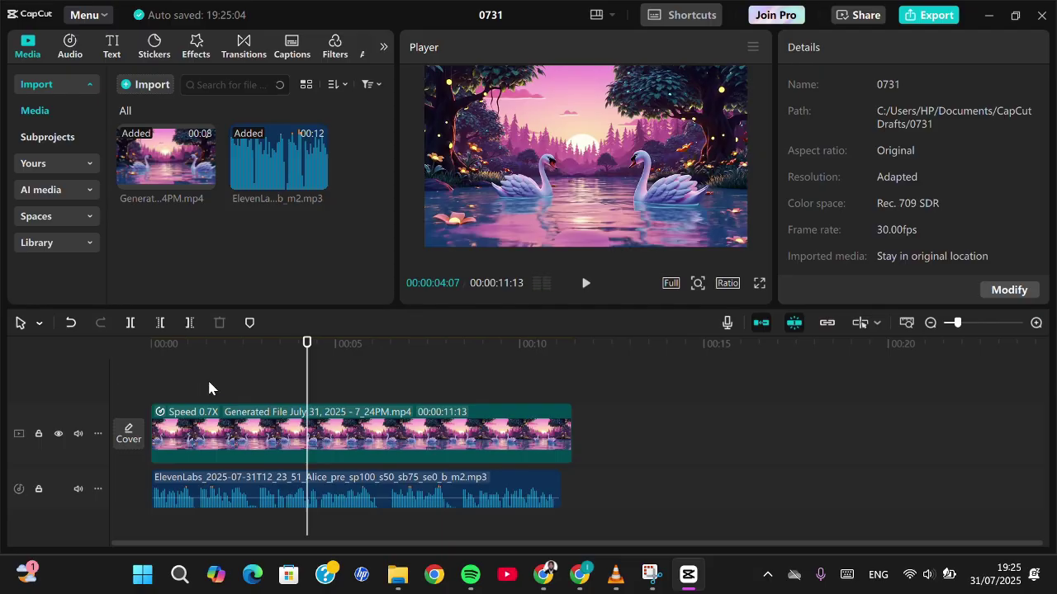
{"action": "key", "text": "Home"}
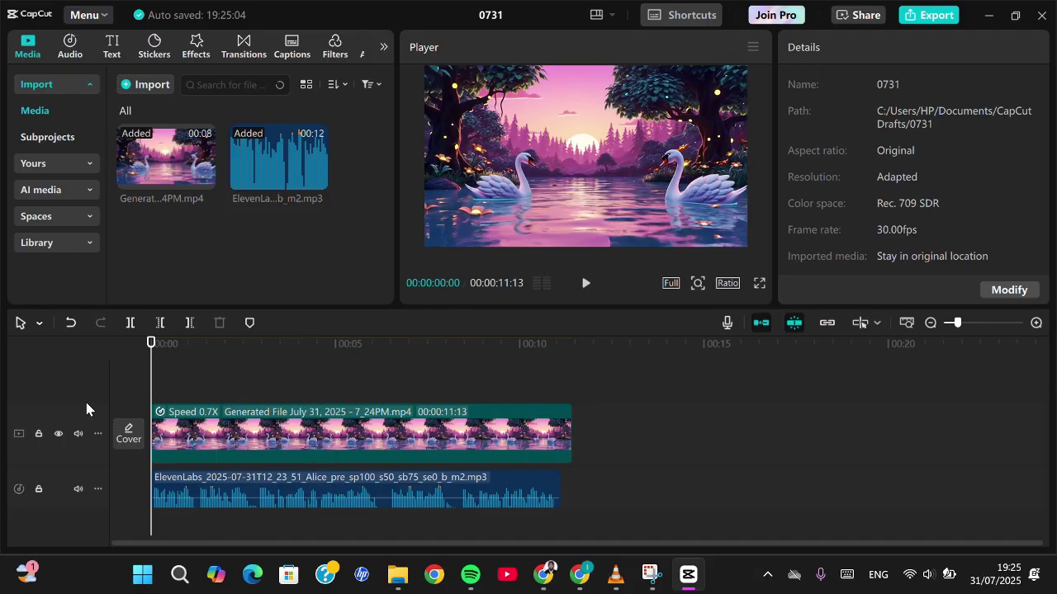
Search CapCut's Audio music library for 'magical piano' after browsing the Peace&Calm category
{"action": "left_click", "coordinate": [70, 52]}
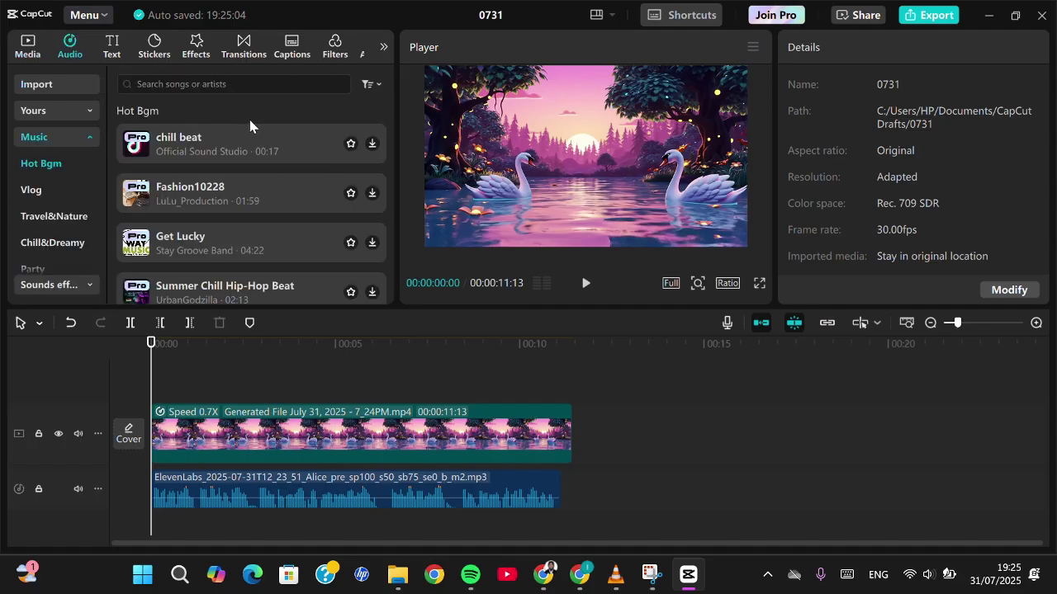
{"action": "scroll", "coordinate": [75, 157], "scroll_direction": "down", "scroll_amount": 2}
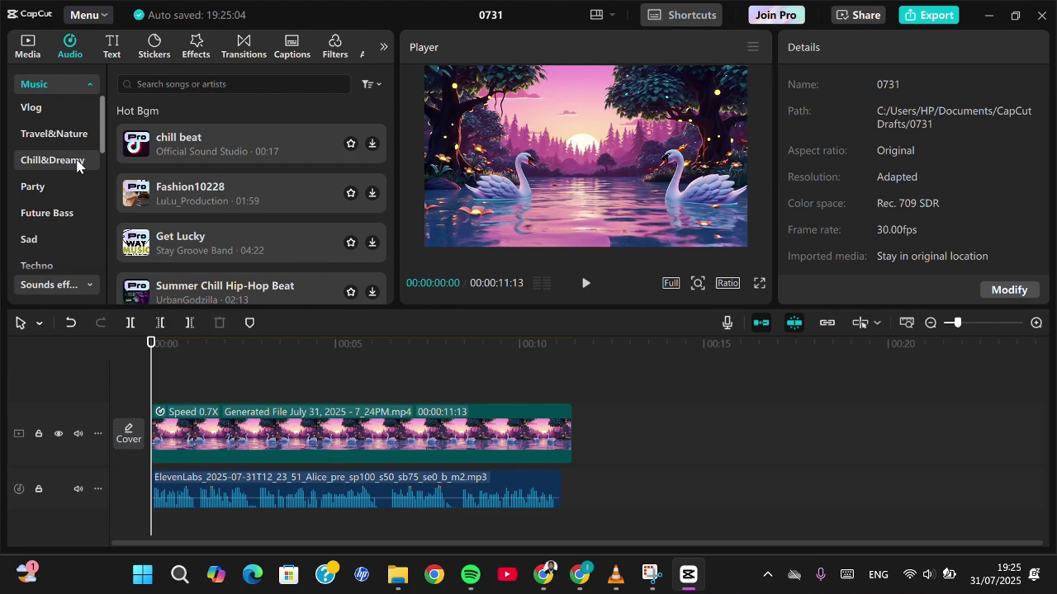
{"action": "scroll", "coordinate": [65, 202], "scroll_direction": "down", "scroll_amount": 2}
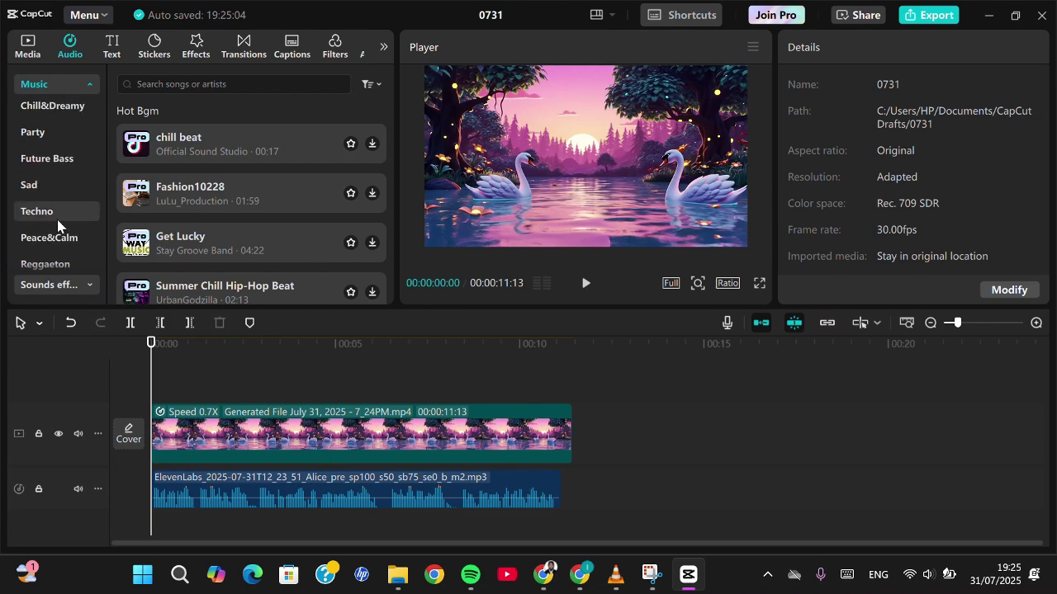
{"action": "scroll", "coordinate": [58, 225], "scroll_direction": "down", "scroll_amount": 3}
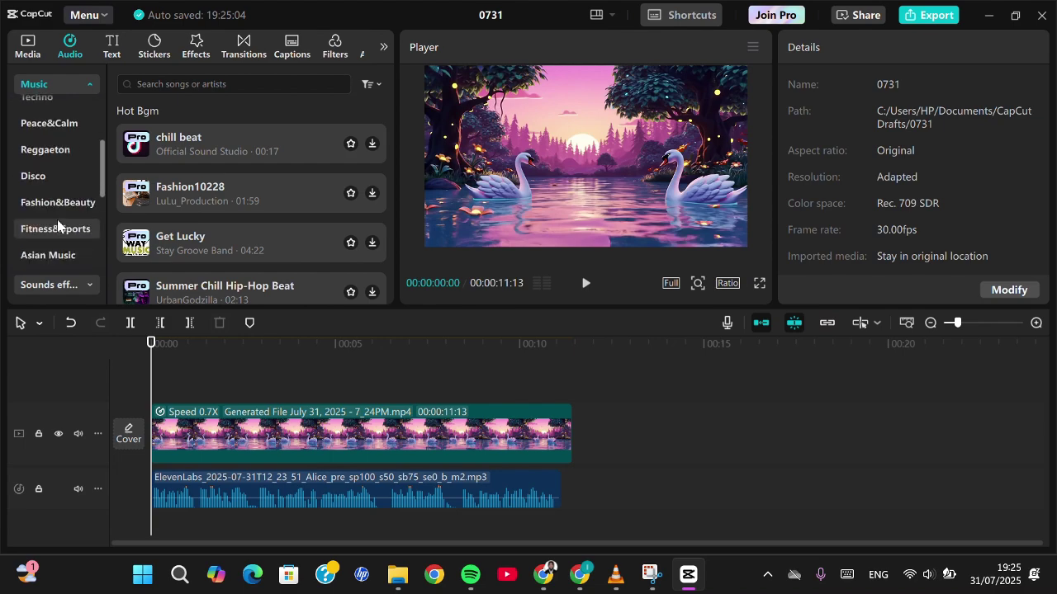
{"action": "left_click", "coordinate": [58, 122]}
{"action": "left_click", "coordinate": [206, 87]}
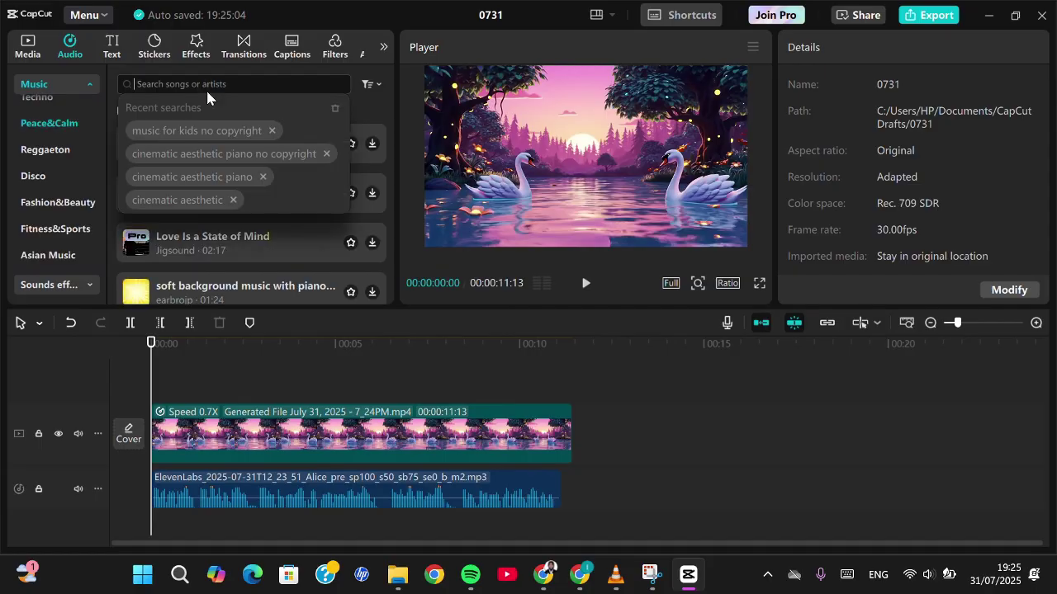
{"action": "type", "text": "magica"}
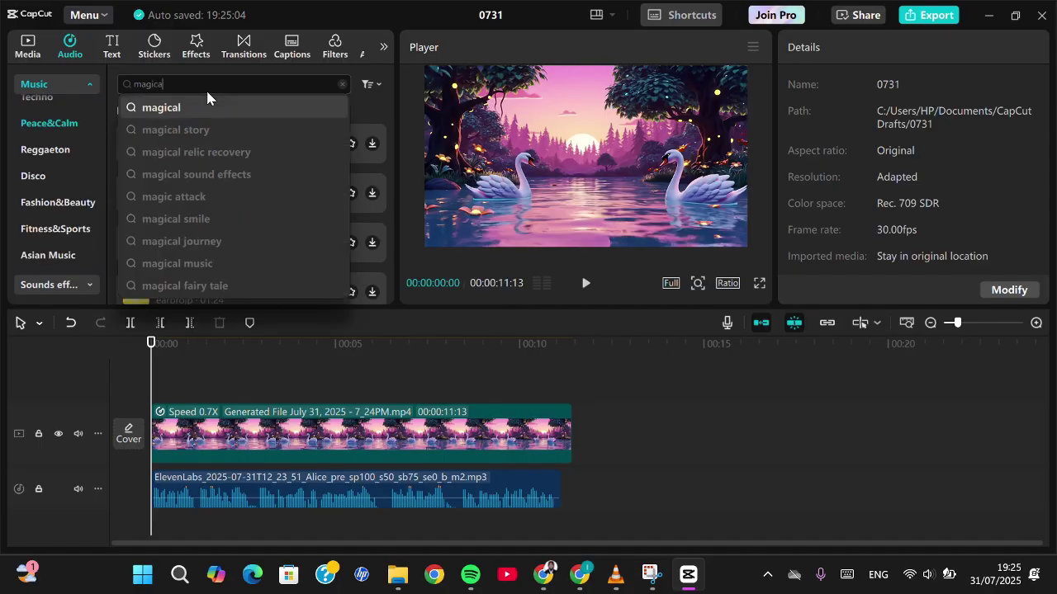
{"action": "type", "text": "l"}
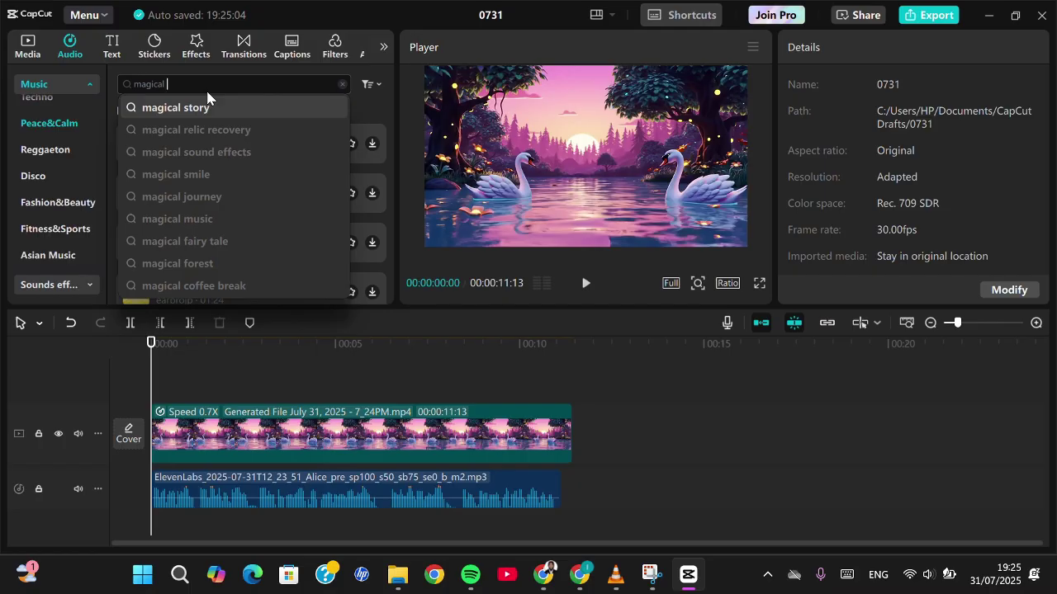
{"action": "type", "text": " piano"}
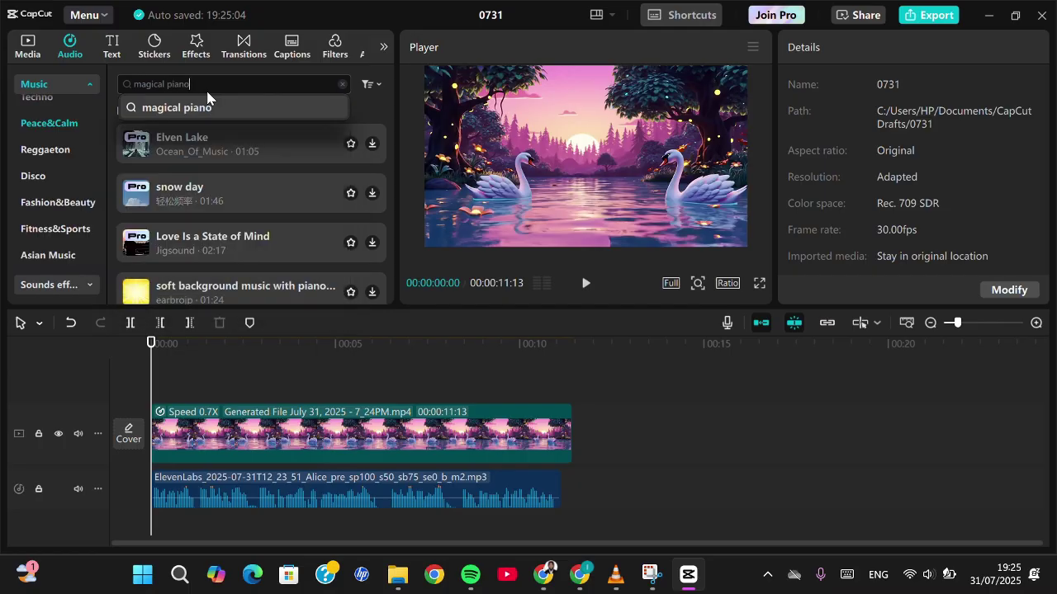
{"action": "key", "text": "Return"}
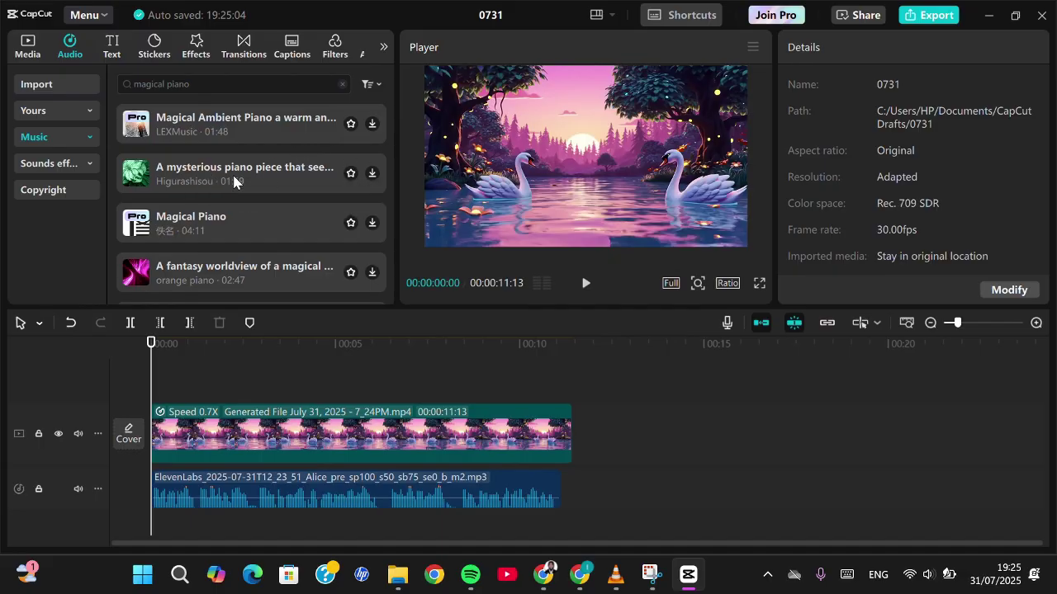
Add 'A mysterious piano piece' under the narration, boost narration to 20dB, and preview the mix
{"action": "left_click", "coordinate": [372, 175]}
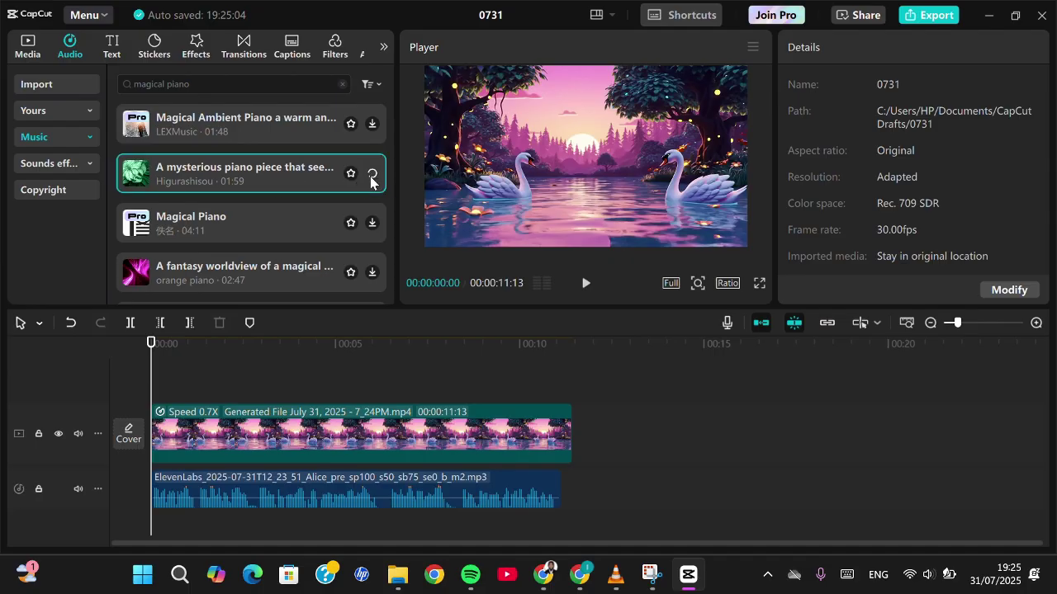
{"action": "left_click", "coordinate": [371, 173]}
{"action": "left_click", "coordinate": [243, 482]}
{"action": "left_click_drag", "start_coordinate": [898, 131], "coordinate": [931, 132]}
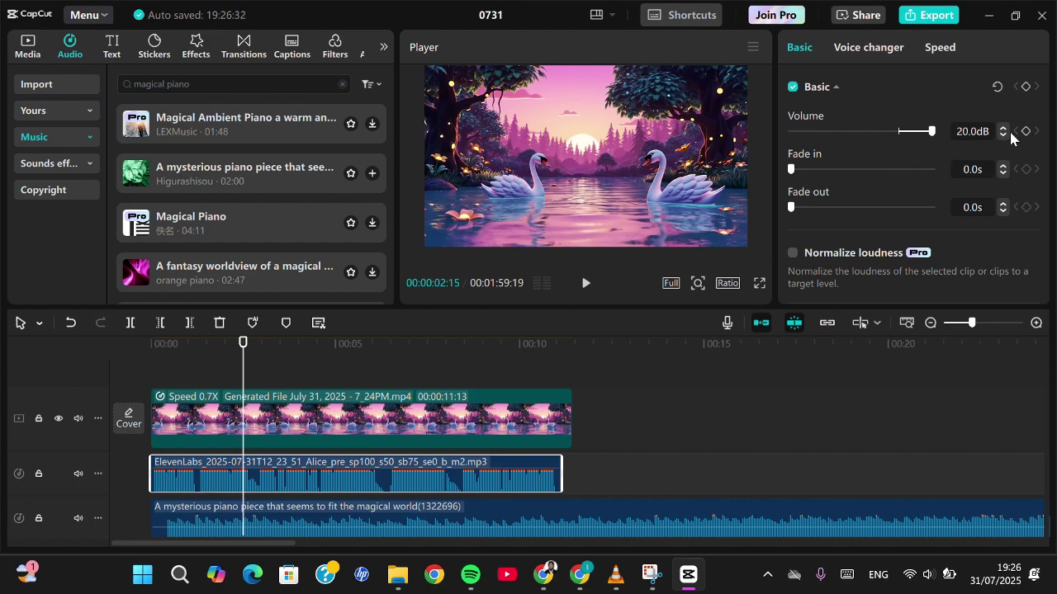
{"action": "left_click_drag", "start_coordinate": [243, 376], "coordinate": [0, 495]}
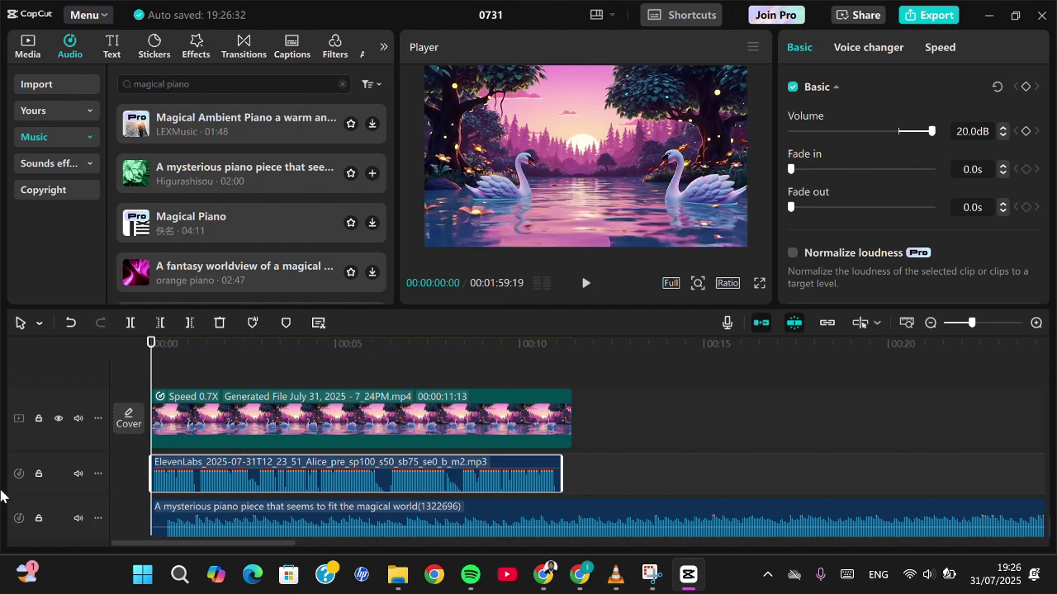
{"action": "key", "text": "space"}
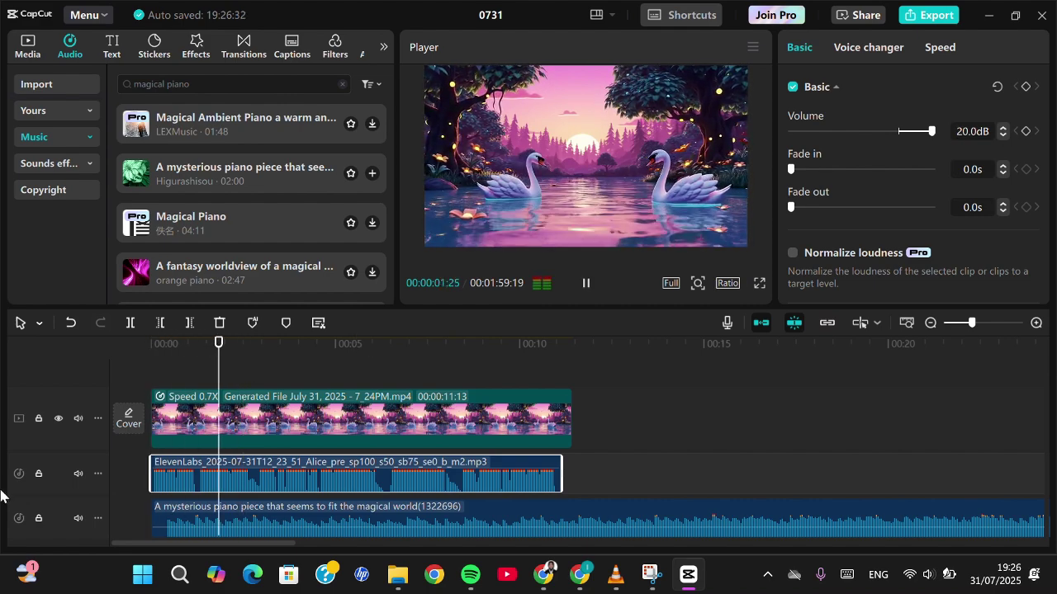
{"action": "key", "text": "space"}
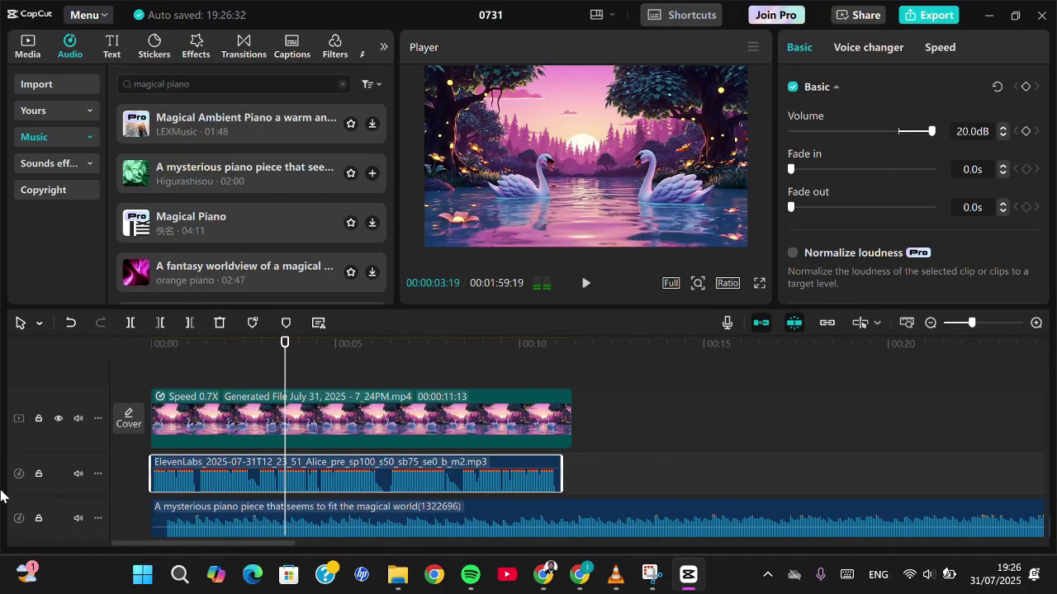